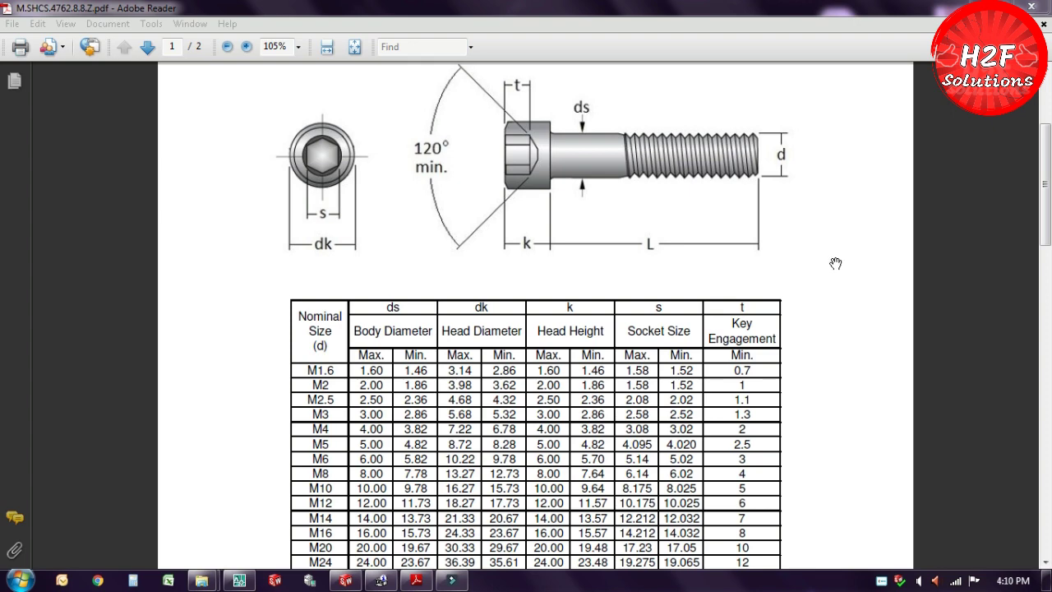
Create a new part document in SOLIDWORKS
left_click(337, 576)
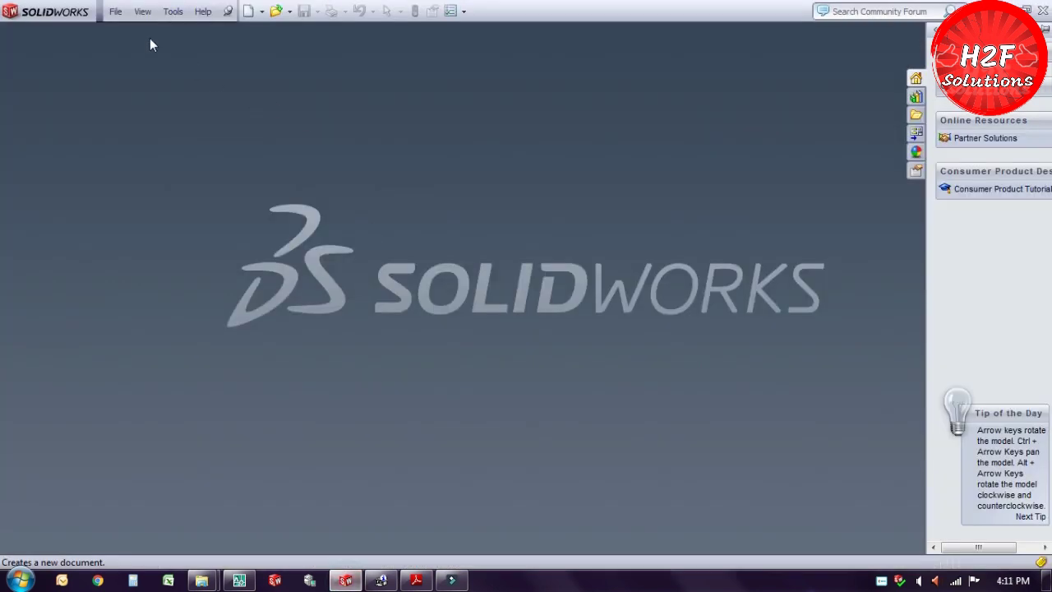
left_click(115, 12)
left_click(140, 31)
double_click(322, 284)
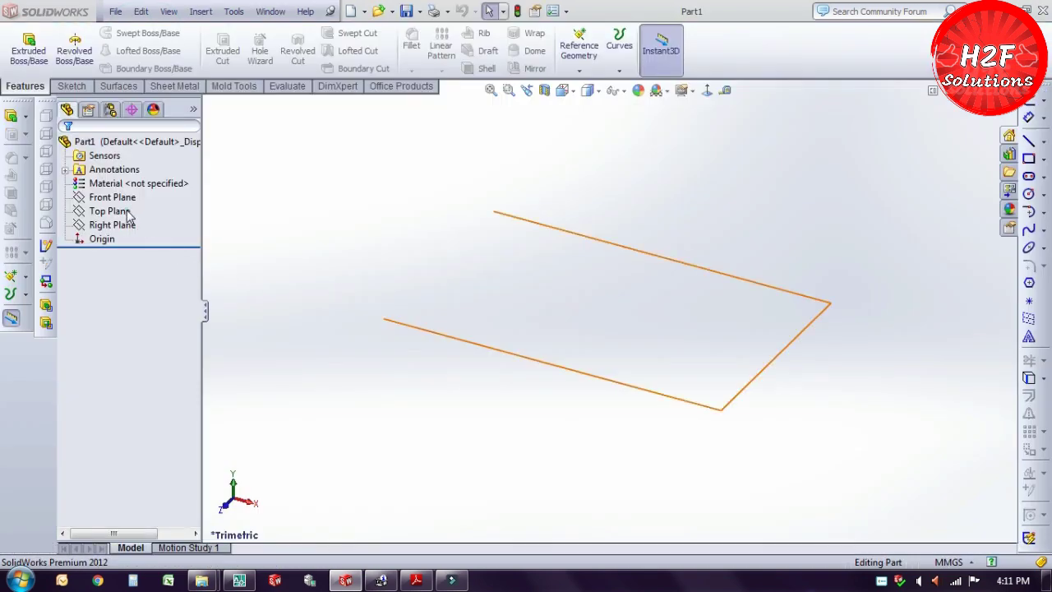
On the Top Plane, sketch an origin-centred circle with a 36 mm diameter
left_click(130, 212)
left_click(141, 187)
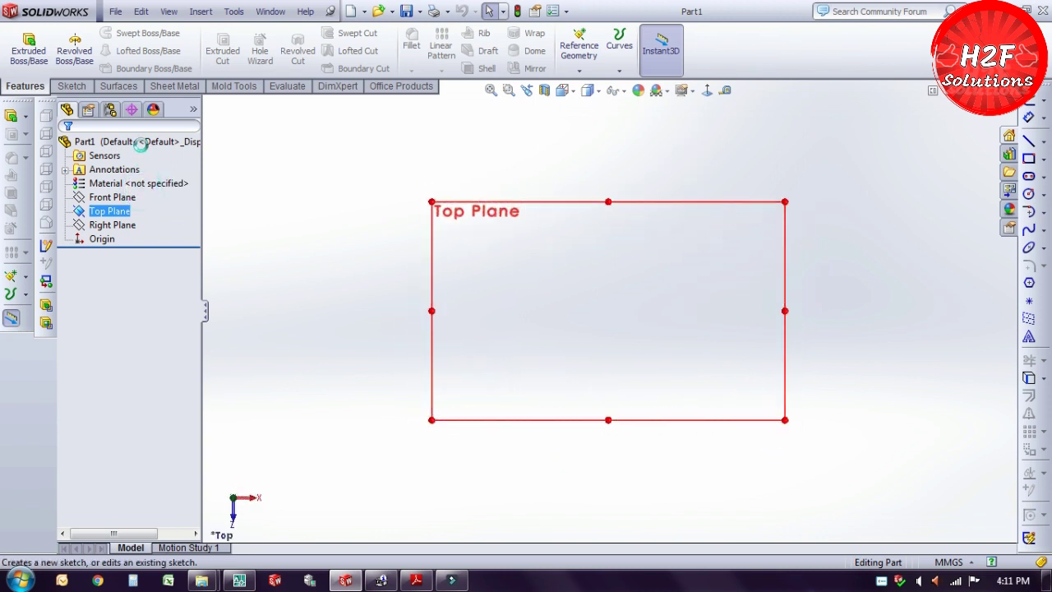
left_click(122, 33)
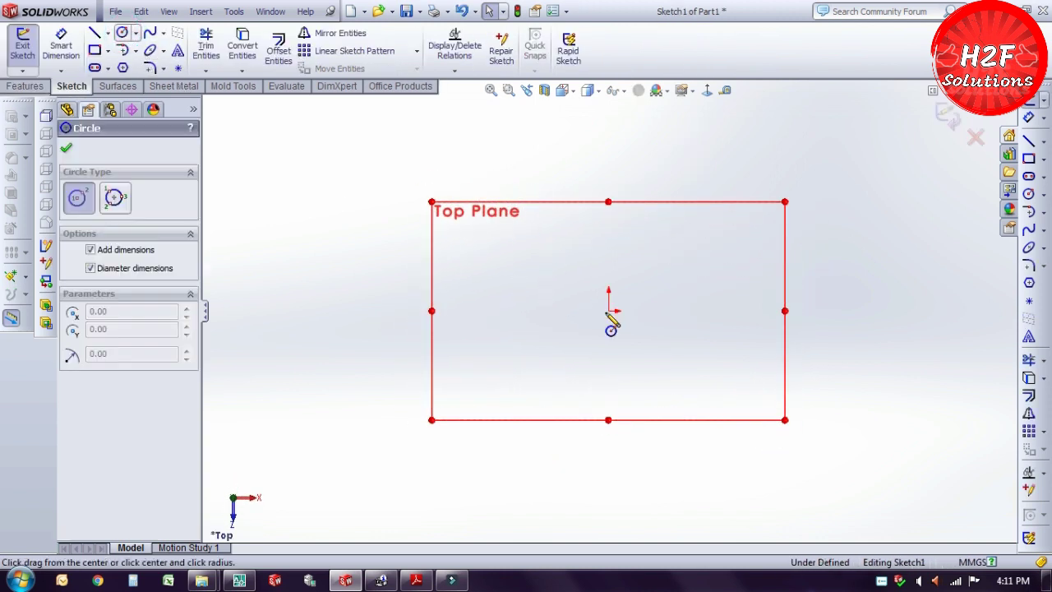
left_click(609, 311)
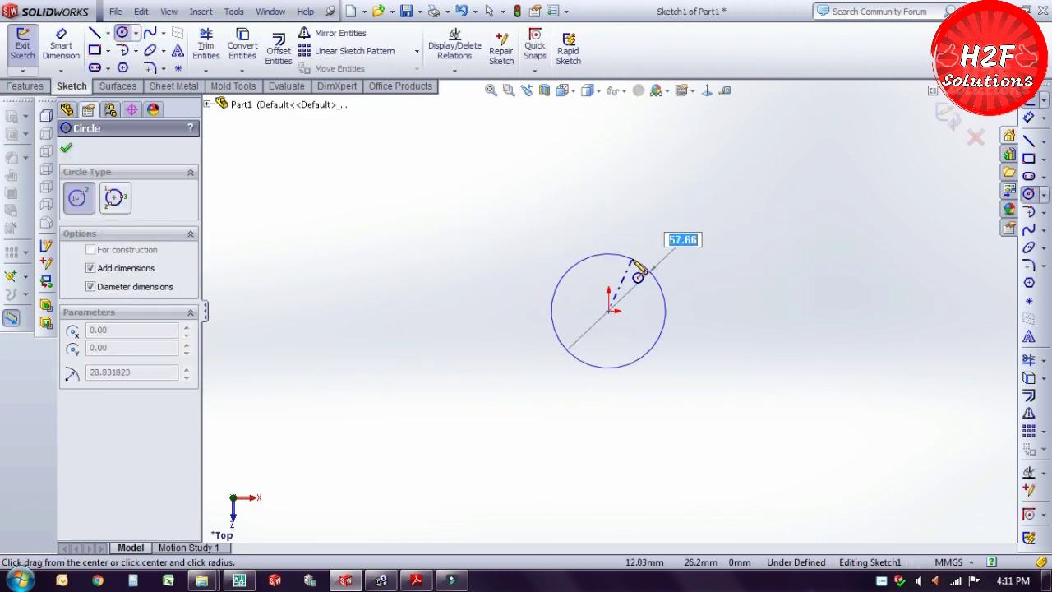
key("Return")
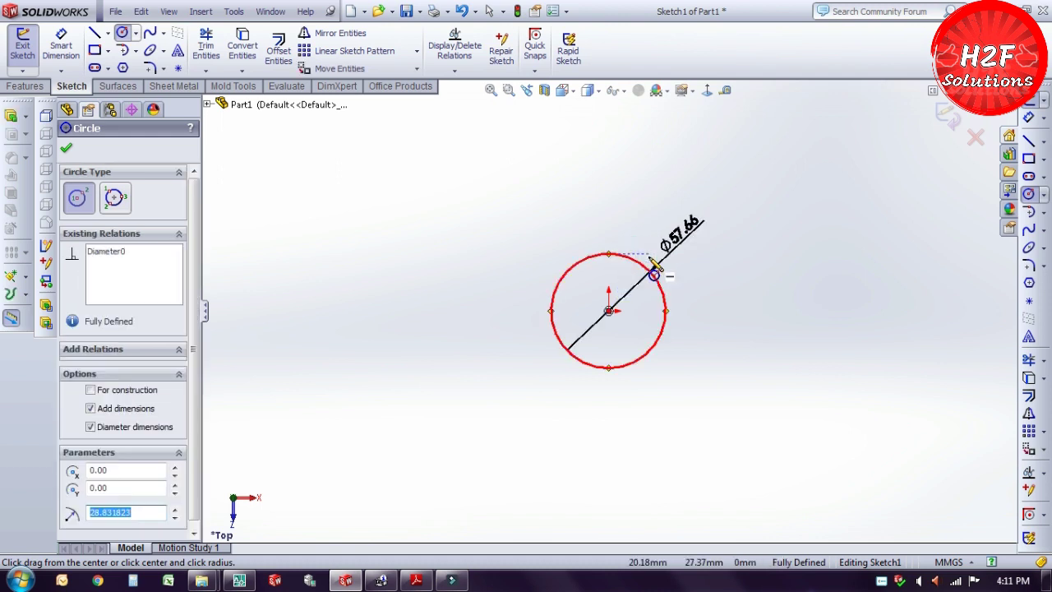
type("3")
key("Escape")
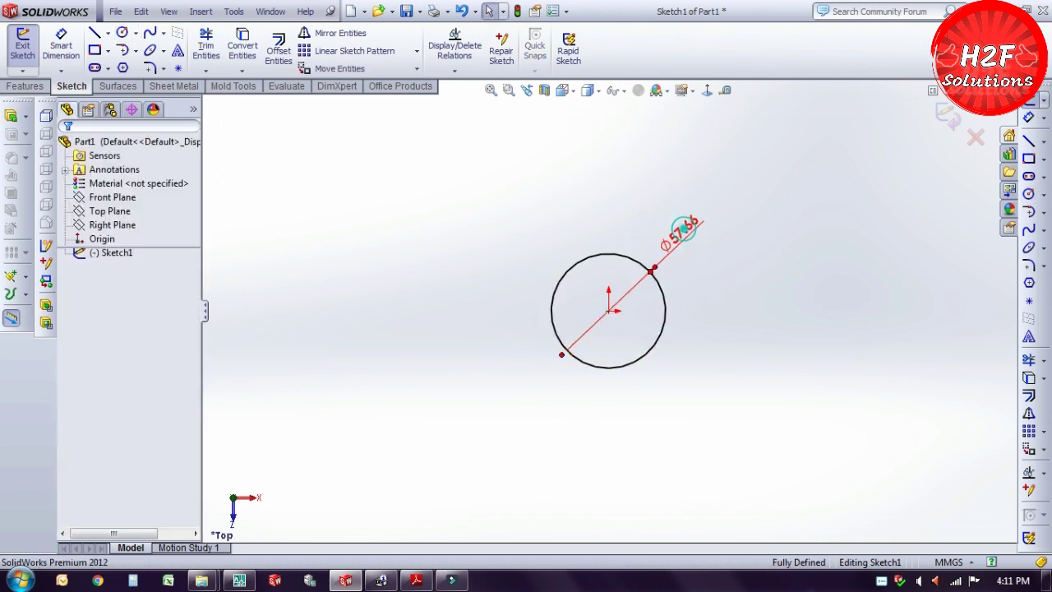
double_click(681, 230)
type("36")
key("Return")
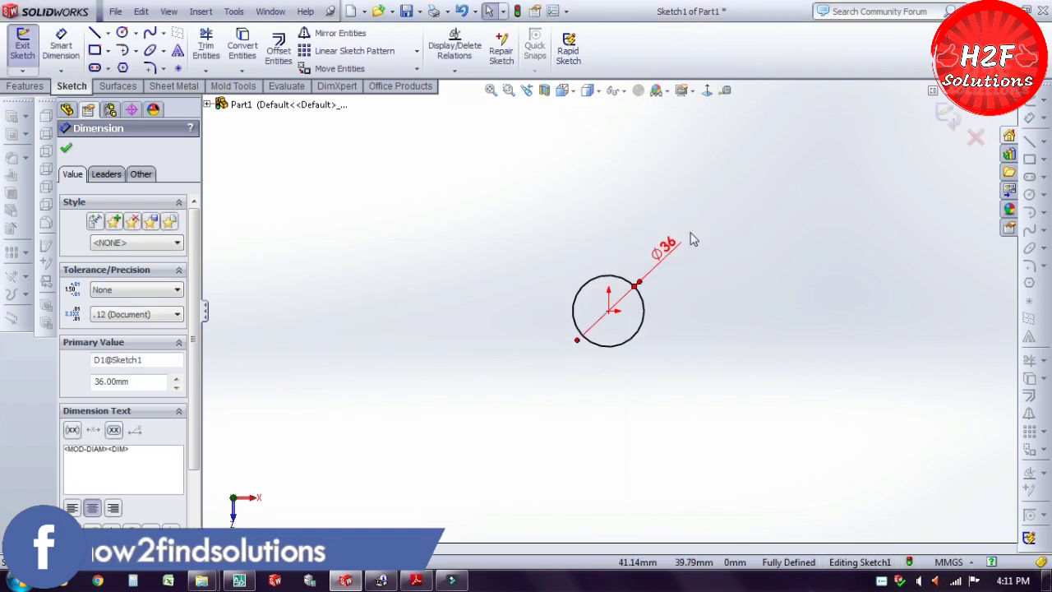
Extrude the Ø36 circle 24 mm into the head cylinder and select its end face
left_click(36, 87)
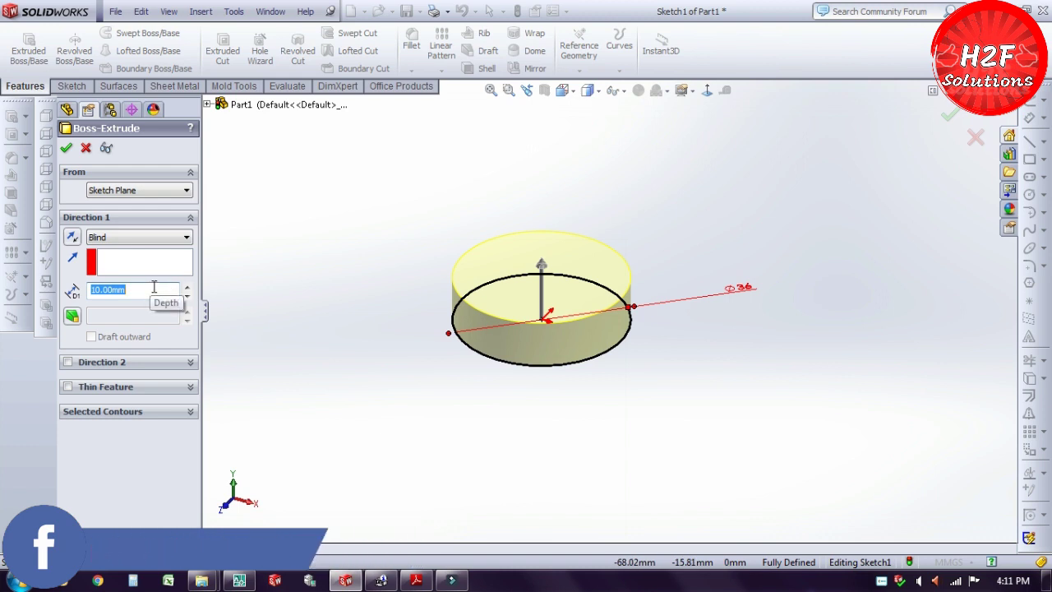
type("24")
key("Return")
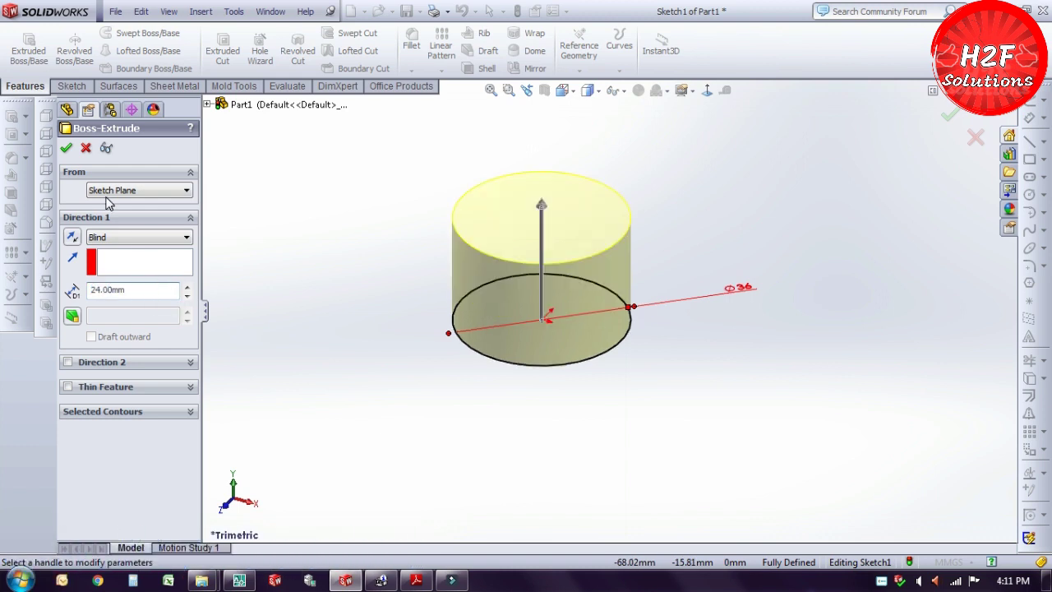
key("Return")
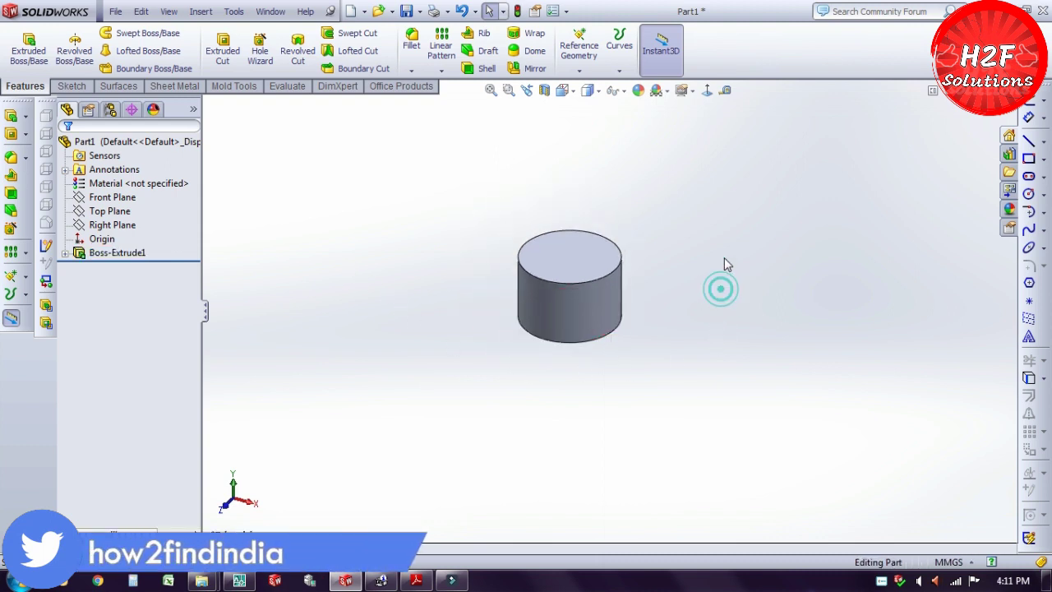
mouse_move(718, 287)
middle_mouse_down()
mouse_move(739, 319)
mouse_move(676, 320)
mouse_move(622, 223)
mouse_move(621, 288)
middle_mouse_up()
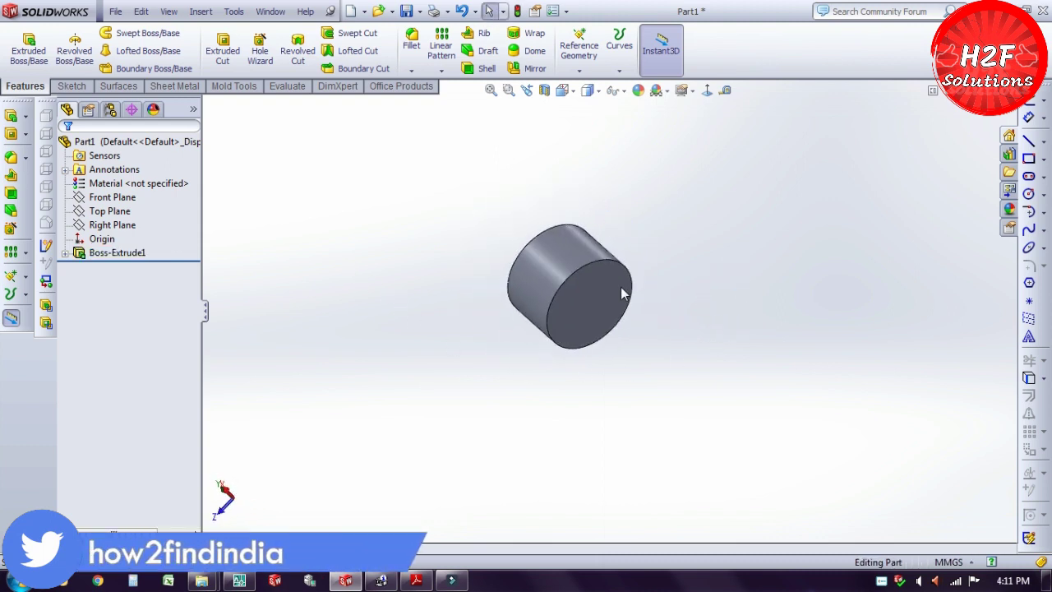
left_click(608, 320)
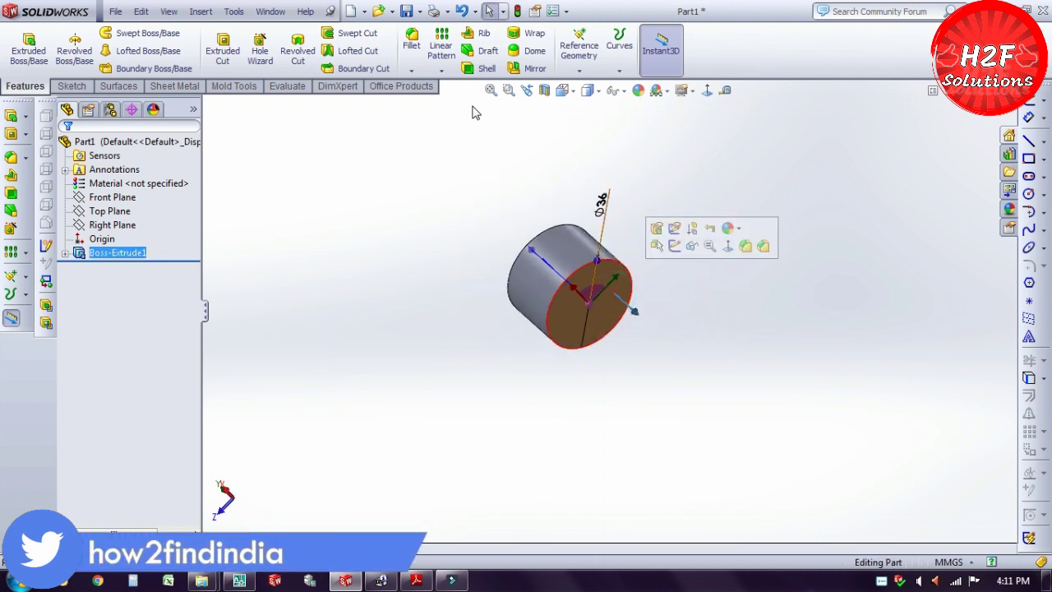
Draw a Ø24 mm circle centred on the head cylinder's end face
left_click(71, 86)
left_click(122, 32)
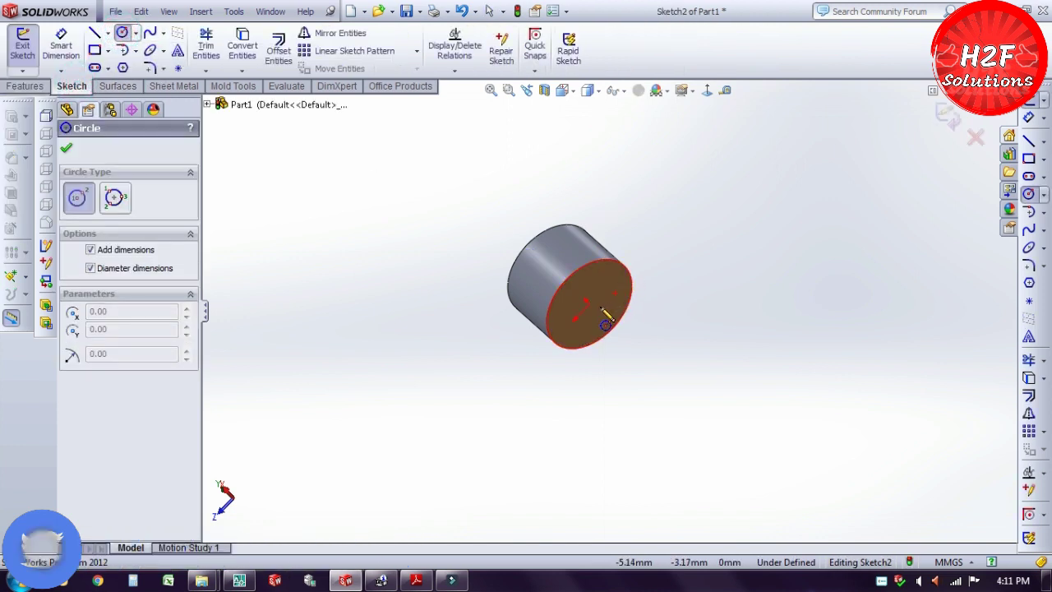
left_click(706, 90)
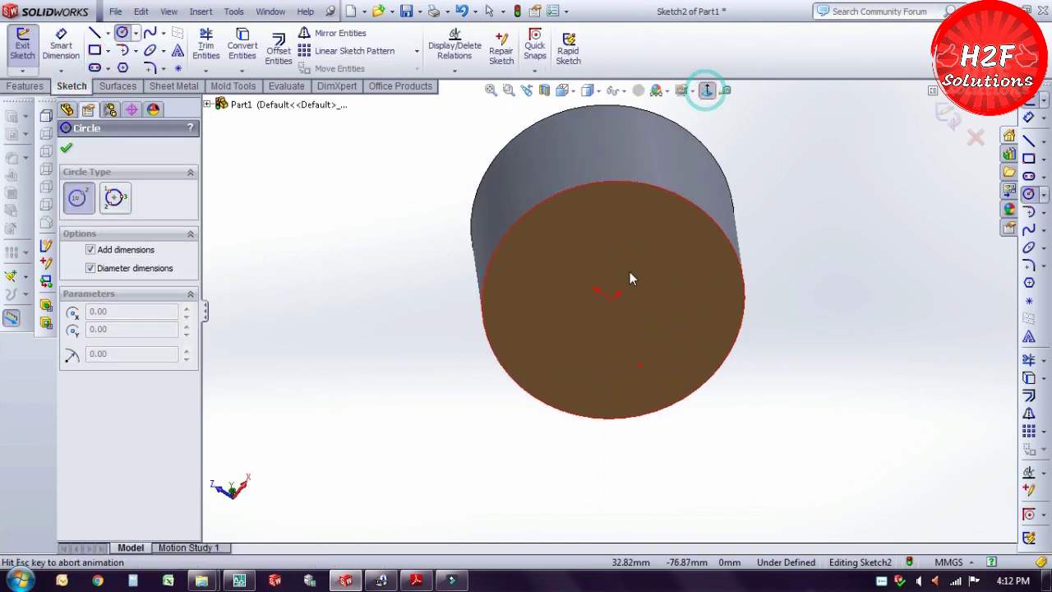
left_click(609, 309)
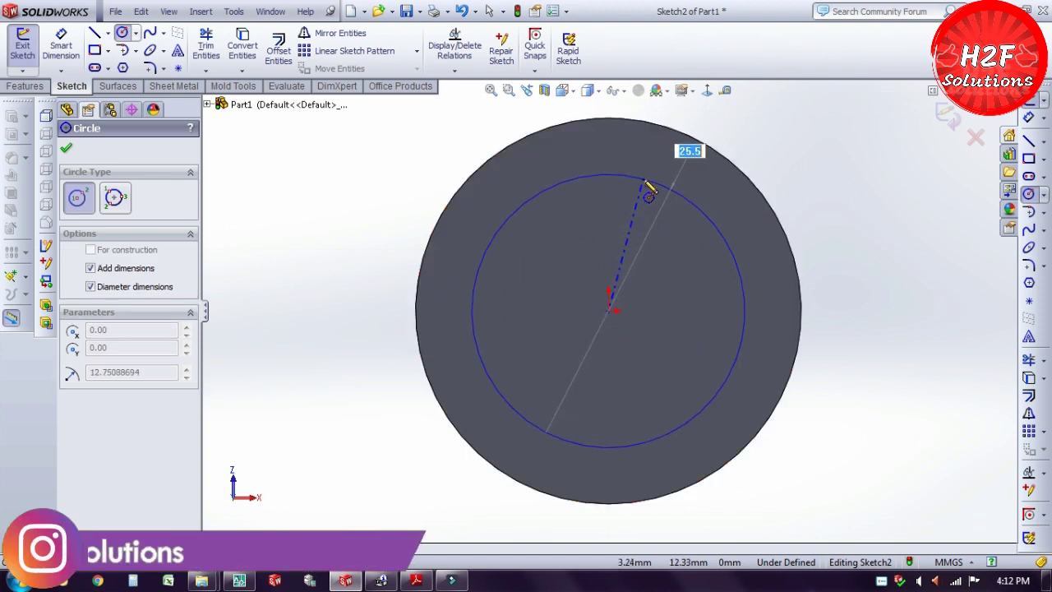
left_click(647, 188)
key("Escape")
double_click(689, 148)
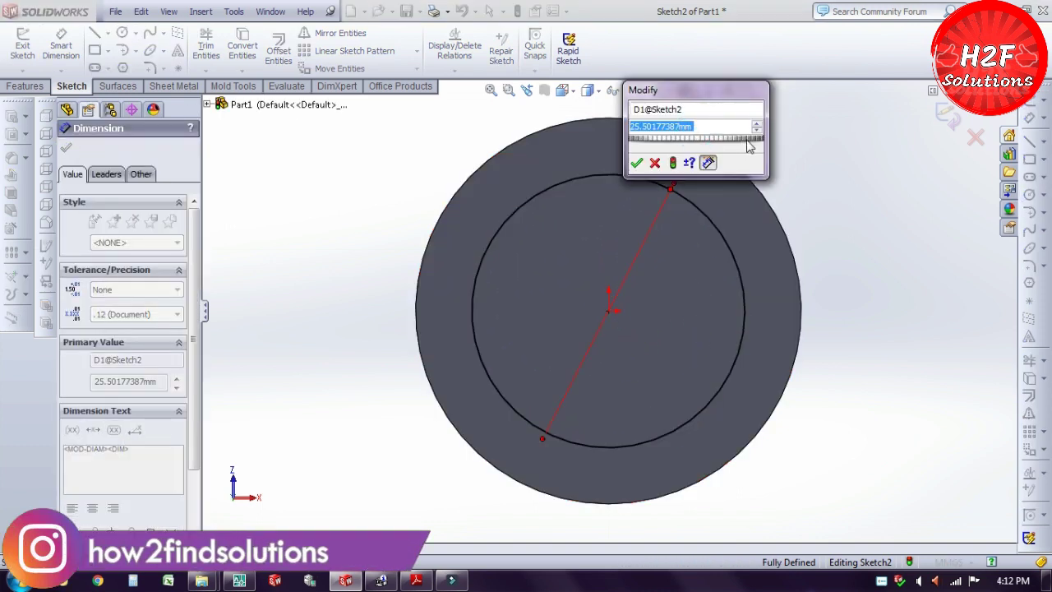
type("24")
key("Return")
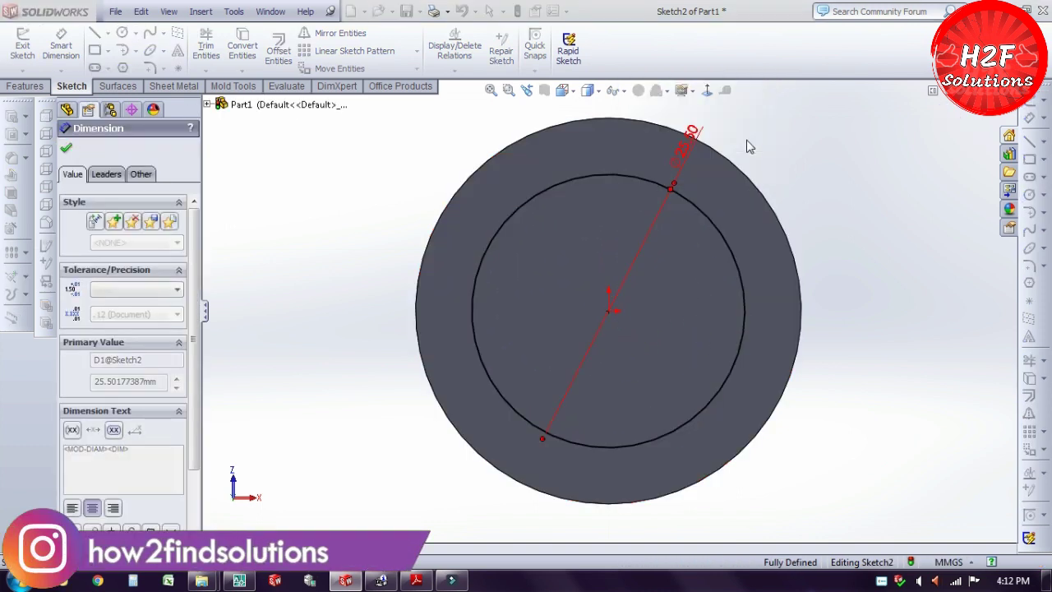
key("z")
key("z")
mouse_move(669, 192)
middle_mouse_down()
mouse_move(732, 228)
mouse_move(732, 250)
middle_mouse_up()
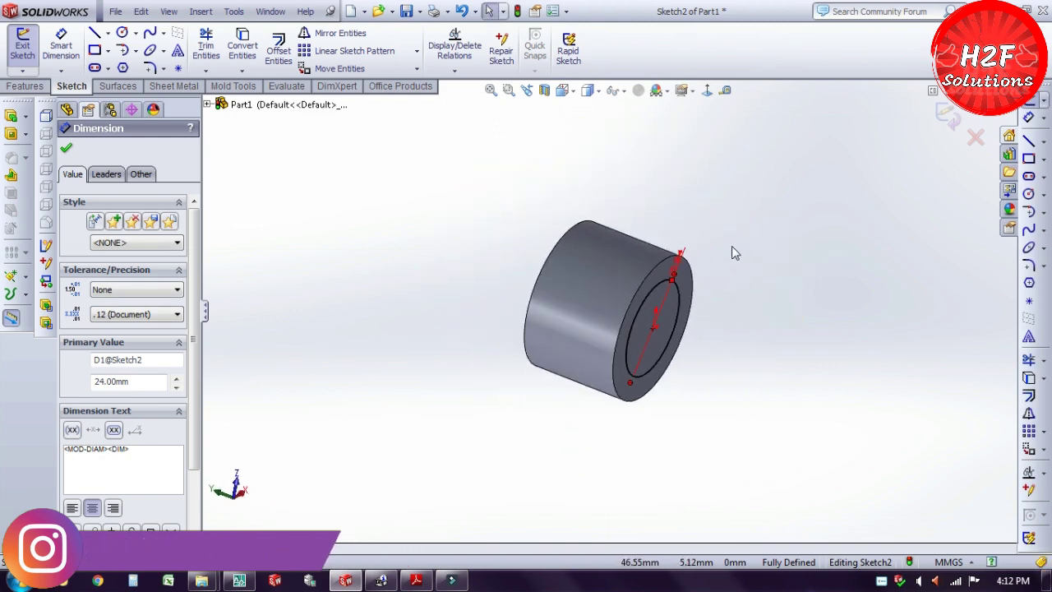
left_click(24, 85)
Extrude the Ø24 mm circle 80 mm from the head to form the merged shank
left_click(29, 49)
type("60")
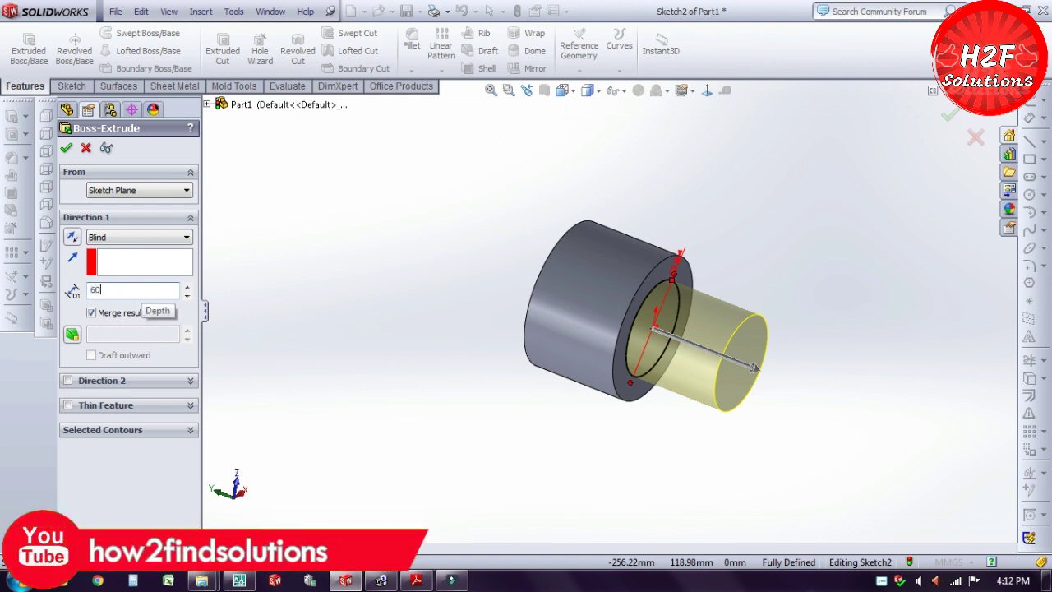
key("Return")
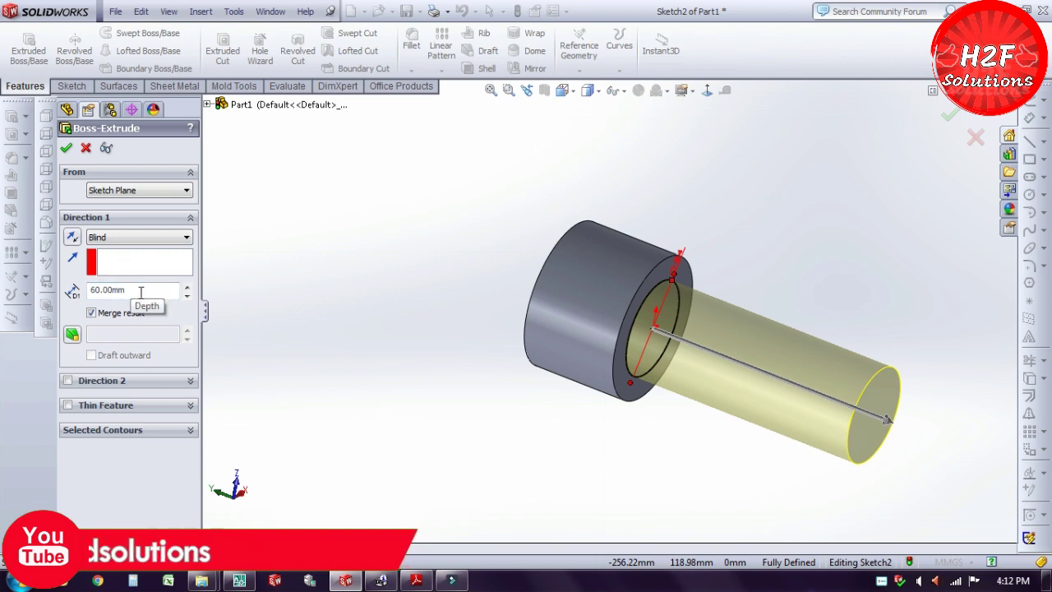
double_click(135, 291)
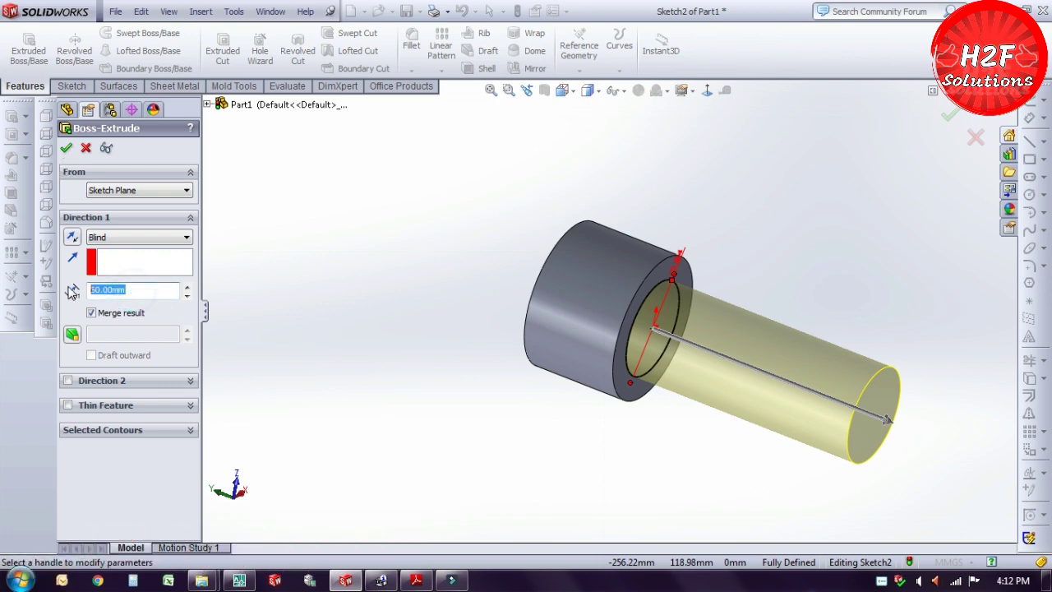
type("8")
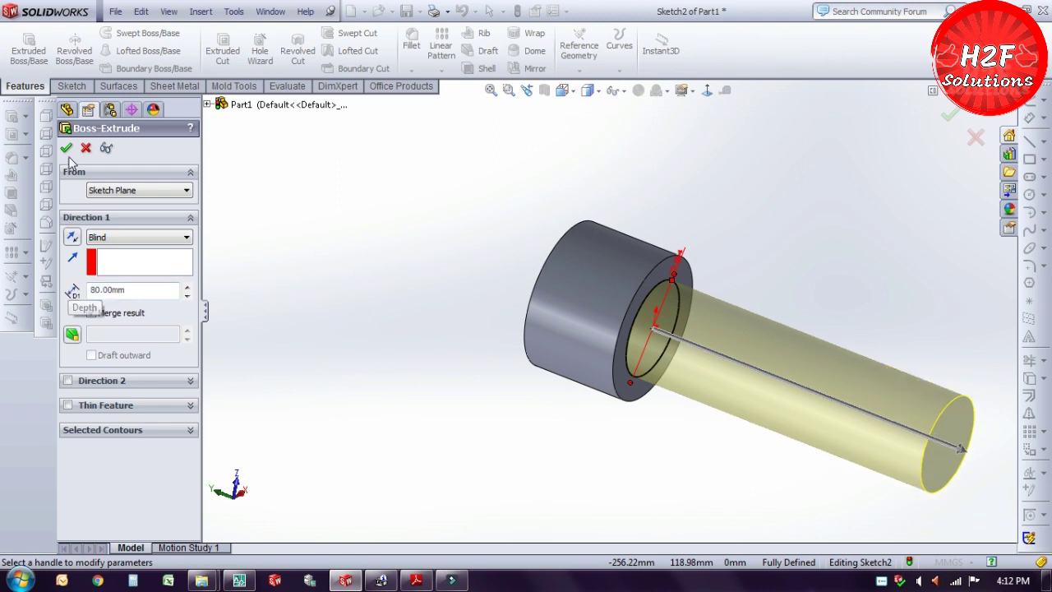
left_click(65, 148)
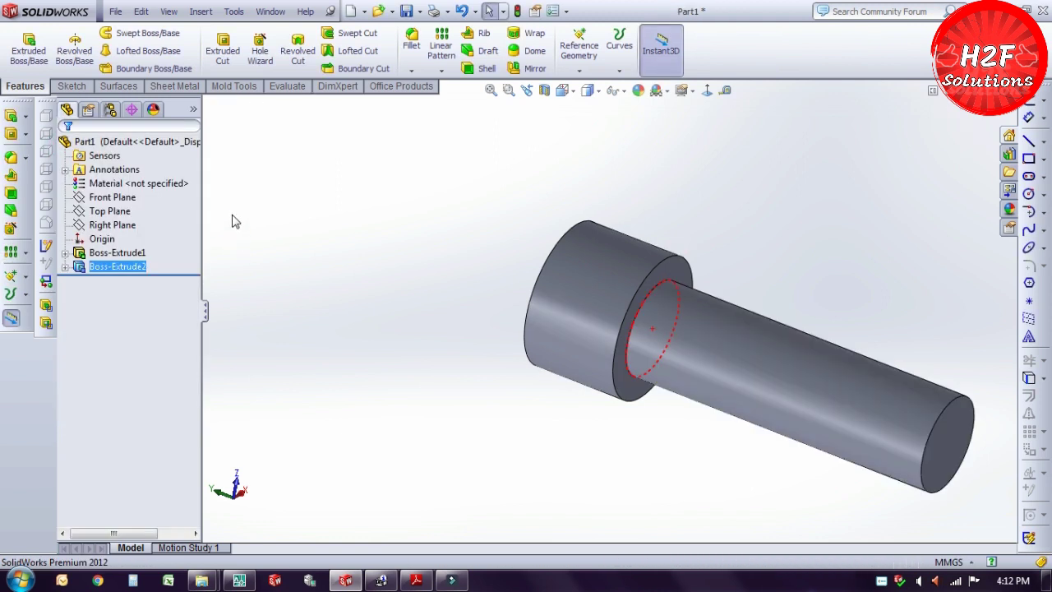
In a new sketch on the shank's end face, convert its circular edge into a Ø24 mm circle
left_click(233, 216)
key("z")
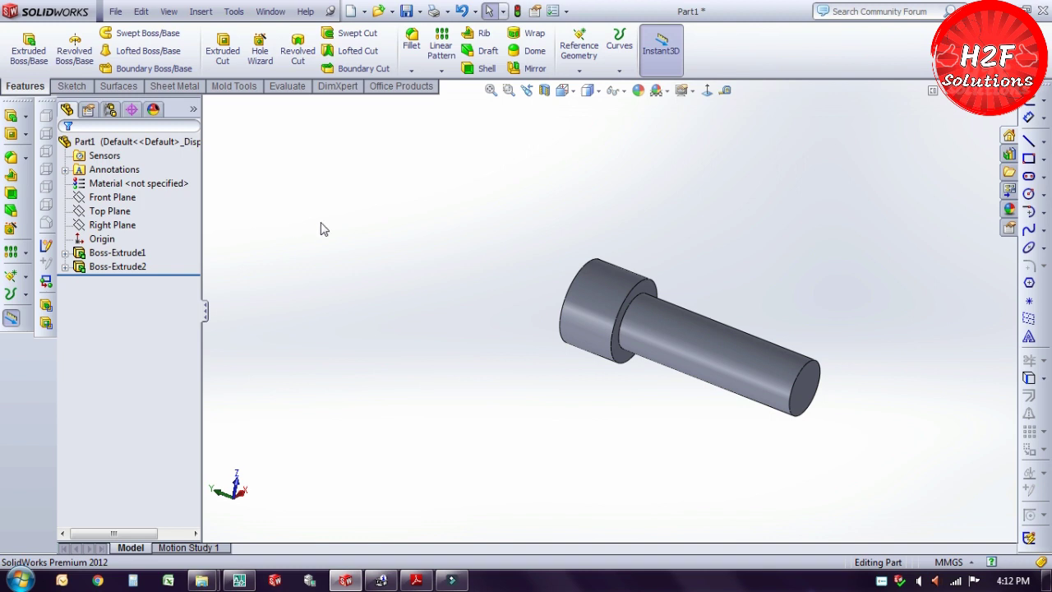
middle_click_drag(323, 229, 281, 224)
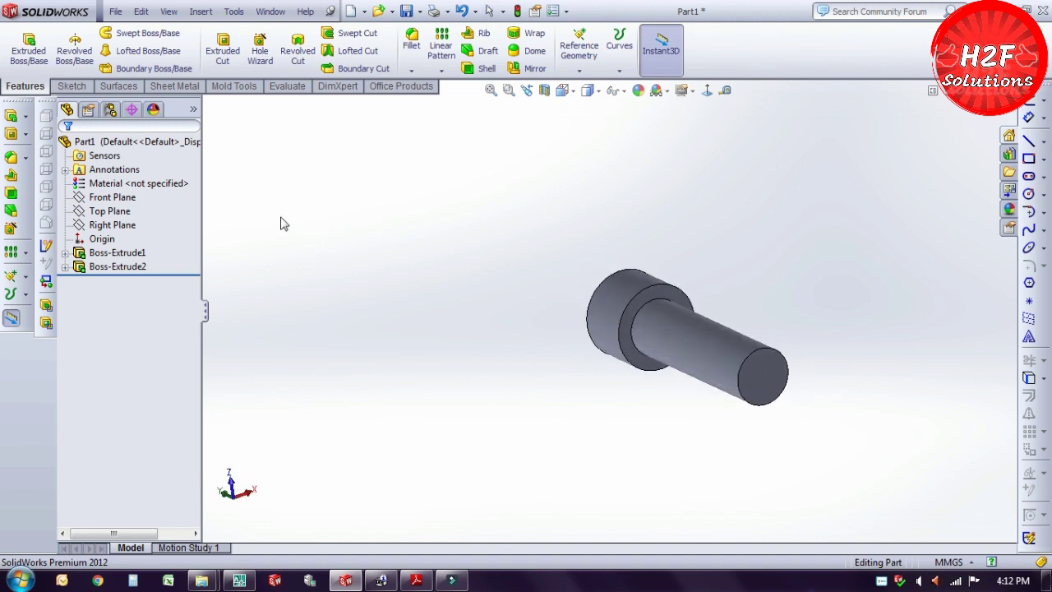
left_click(768, 366)
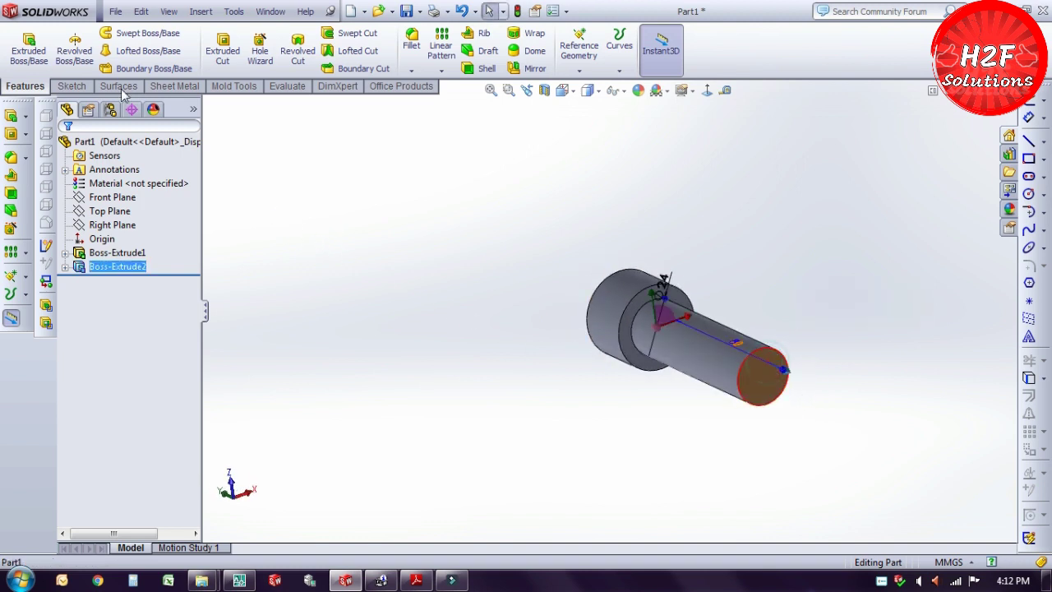
left_click(72, 85)
left_click(22, 41)
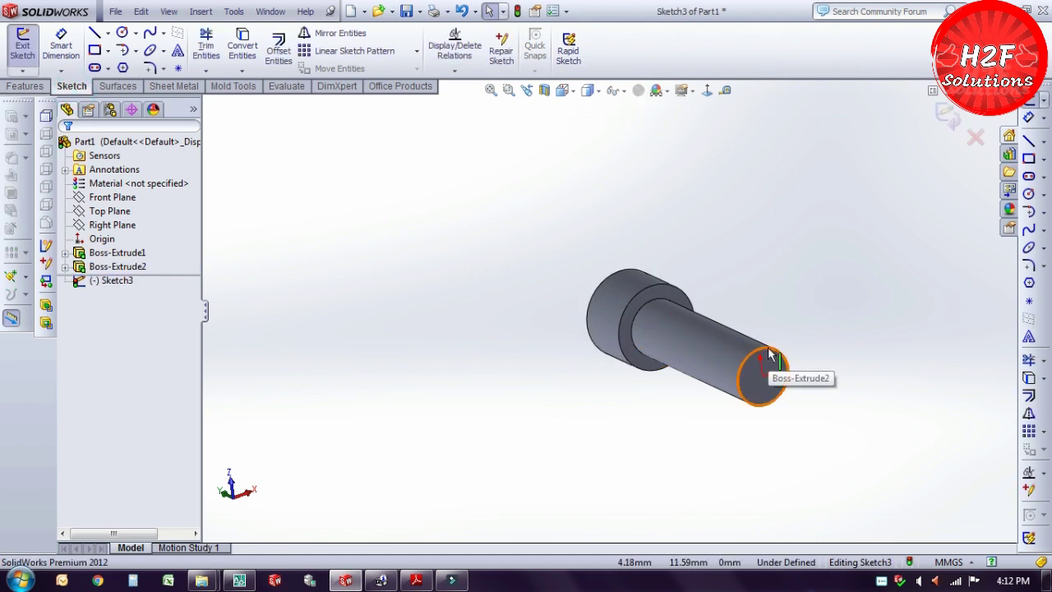
left_click(767, 354)
left_click(242, 45)
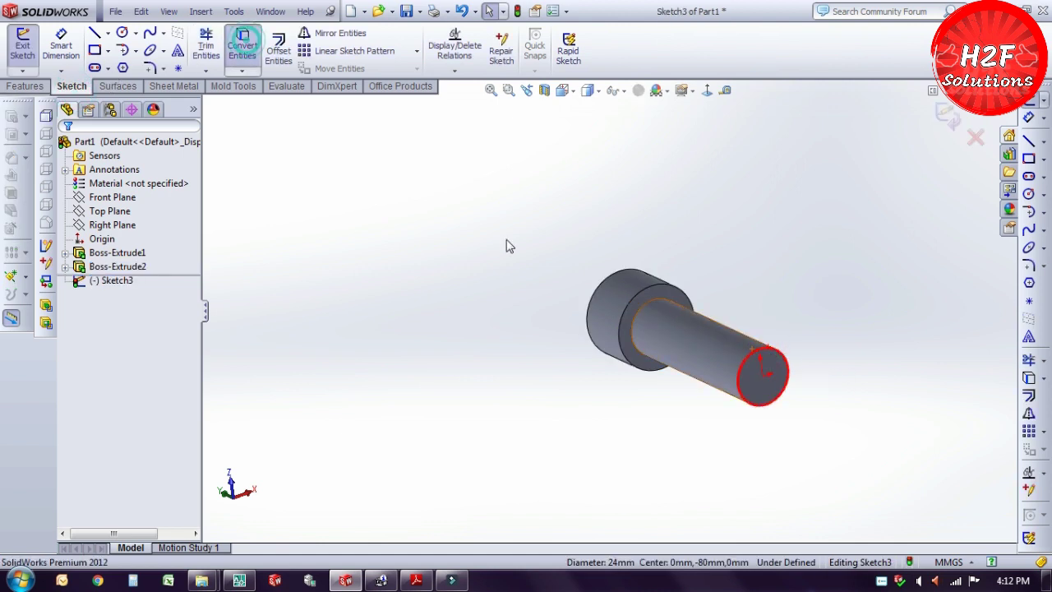
middle_click_drag(565, 398, 549, 395)
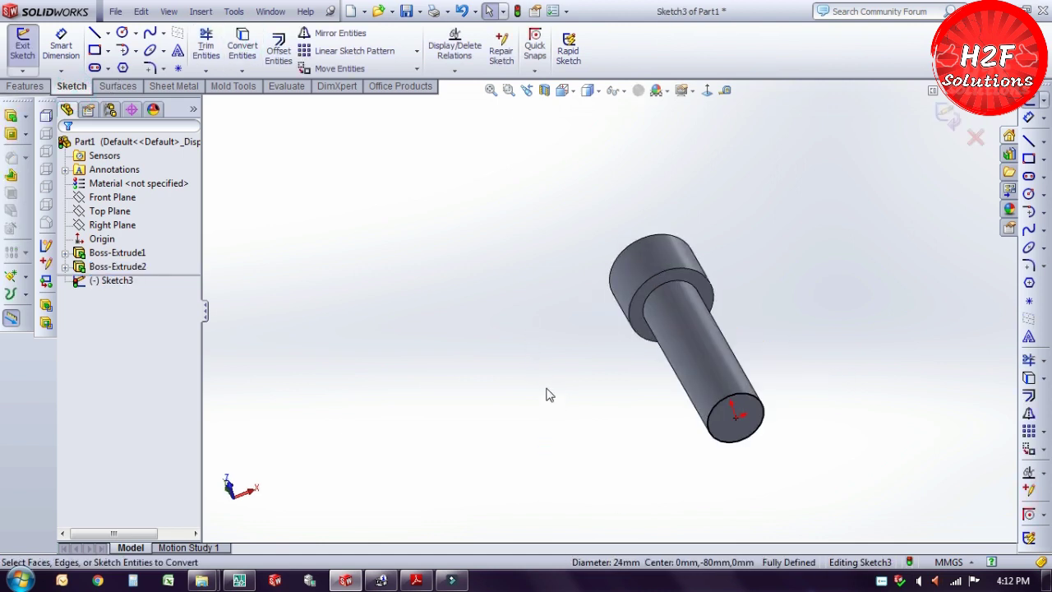
left_click(25, 87)
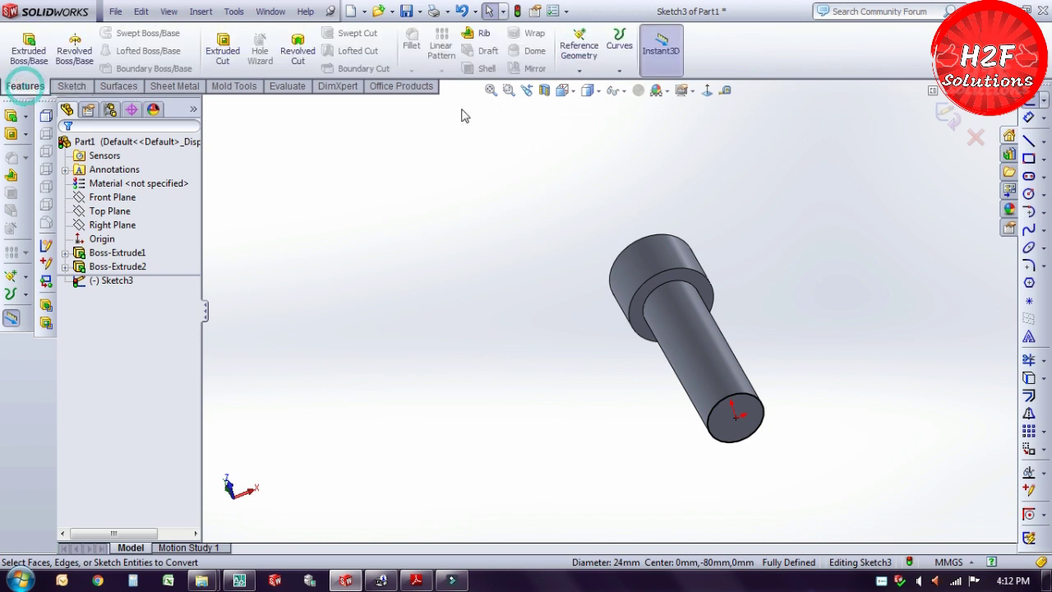
left_click(619, 49)
Start a reversed helix on the shank-end circle, defined by height and pitch
left_click(649, 108)
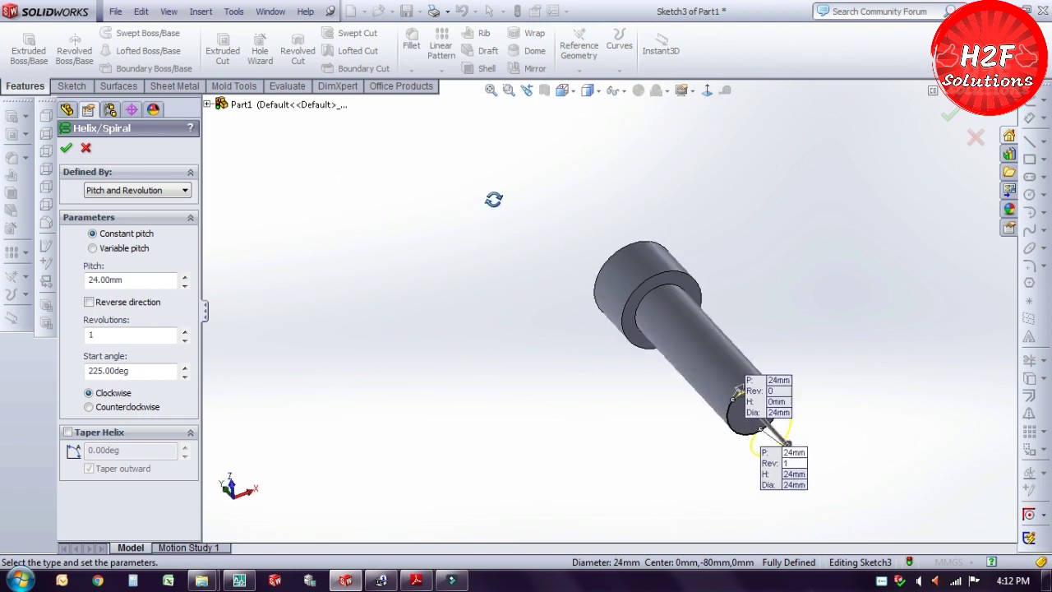
mouse_move(349, 206)
middle_mouse_down()
mouse_move(364, 192)
mouse_move(343, 123)
mouse_move(380, 140)
mouse_move(343, 176)
middle_mouse_up()
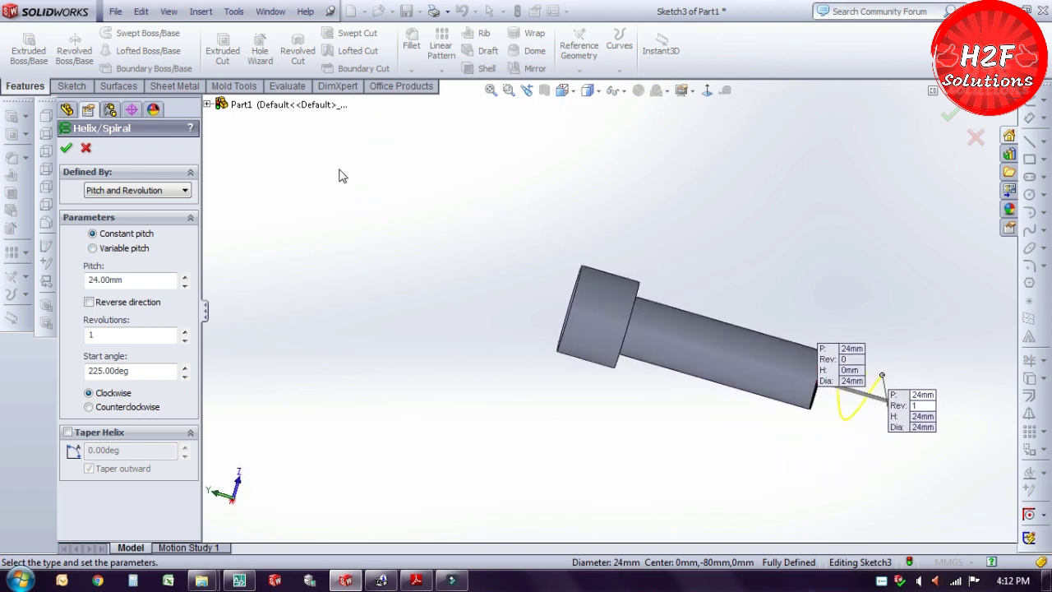
left_click(92, 302)
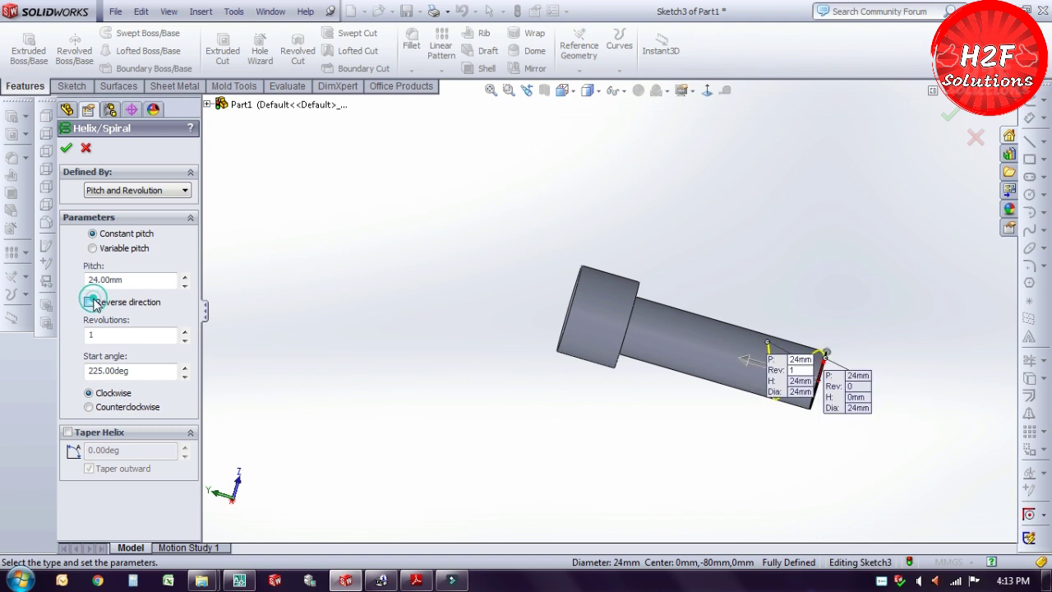
left_click(145, 192)
left_click(131, 224)
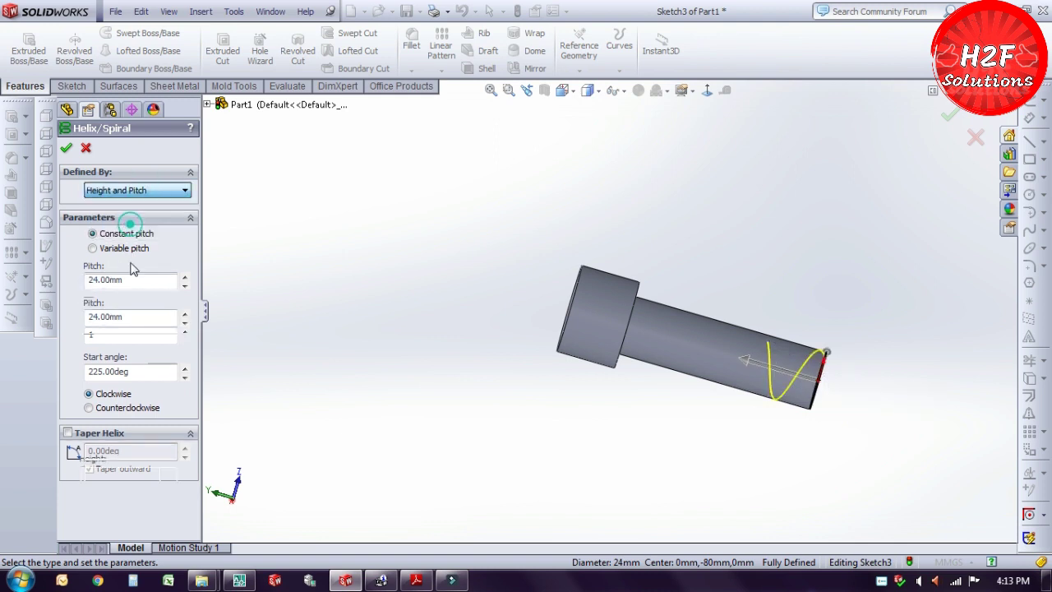
Set the helix to 70 mm height, 2 mm pitch and 0° start angle
double_click(138, 280)
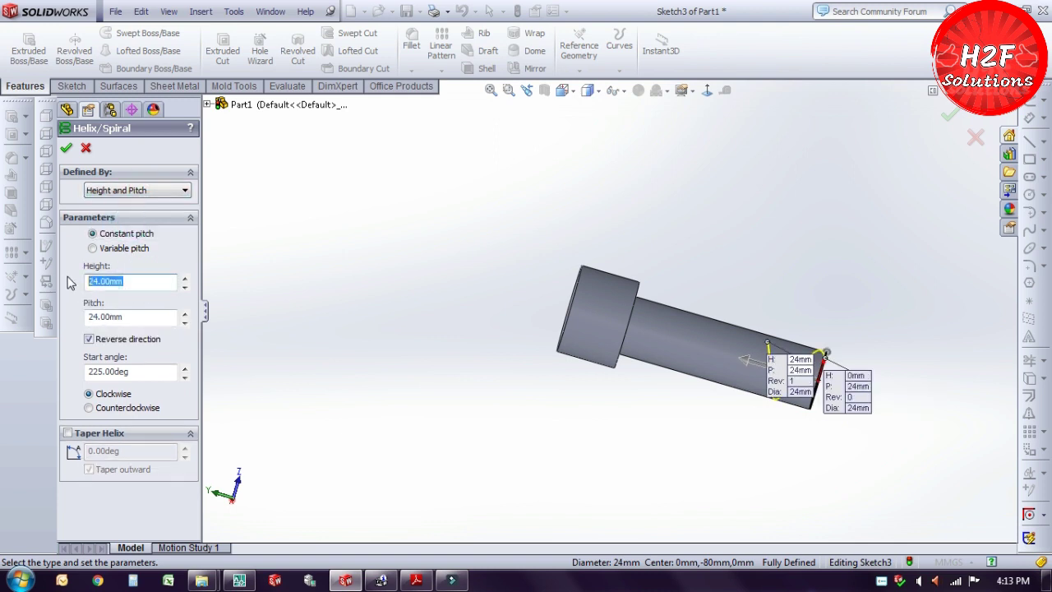
type("60")
key("Tab")
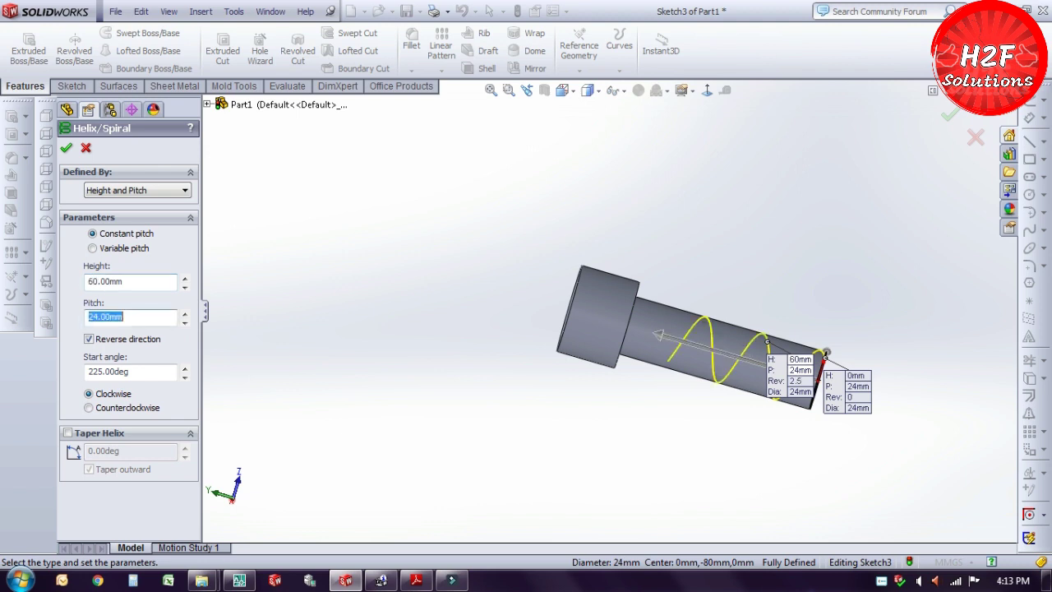
double_click(134, 282)
type("70")
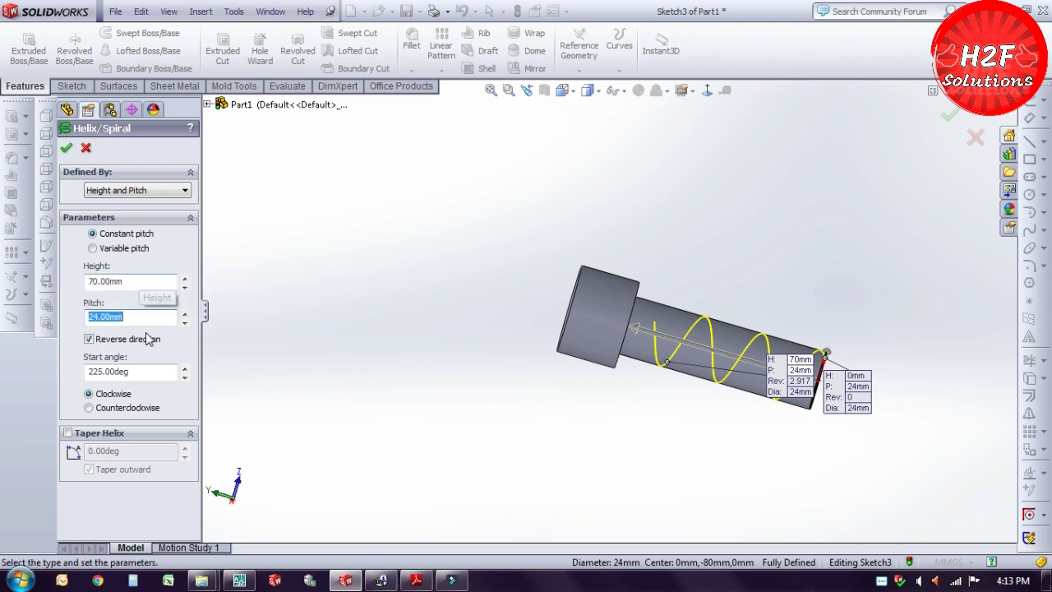
double_click(118, 319)
type("2")
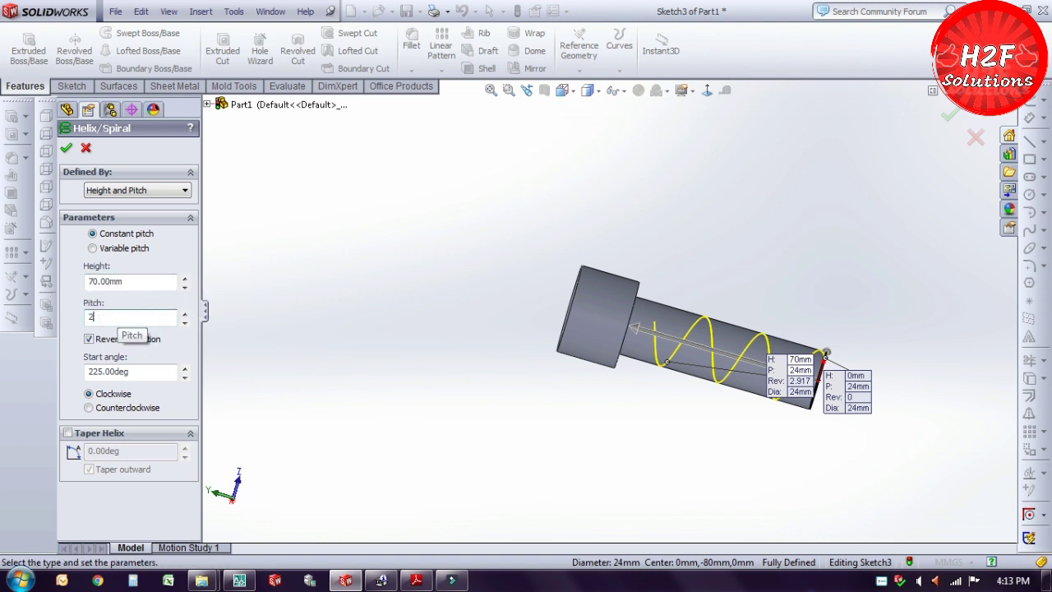
key("Tab")
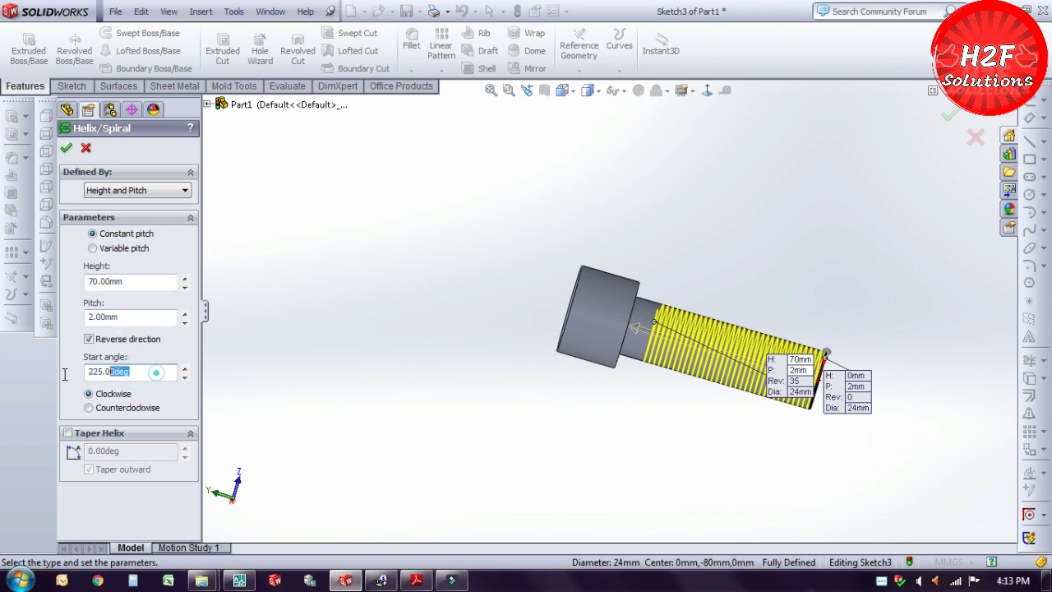
double_click(139, 372)
type("0")
key("Tab")
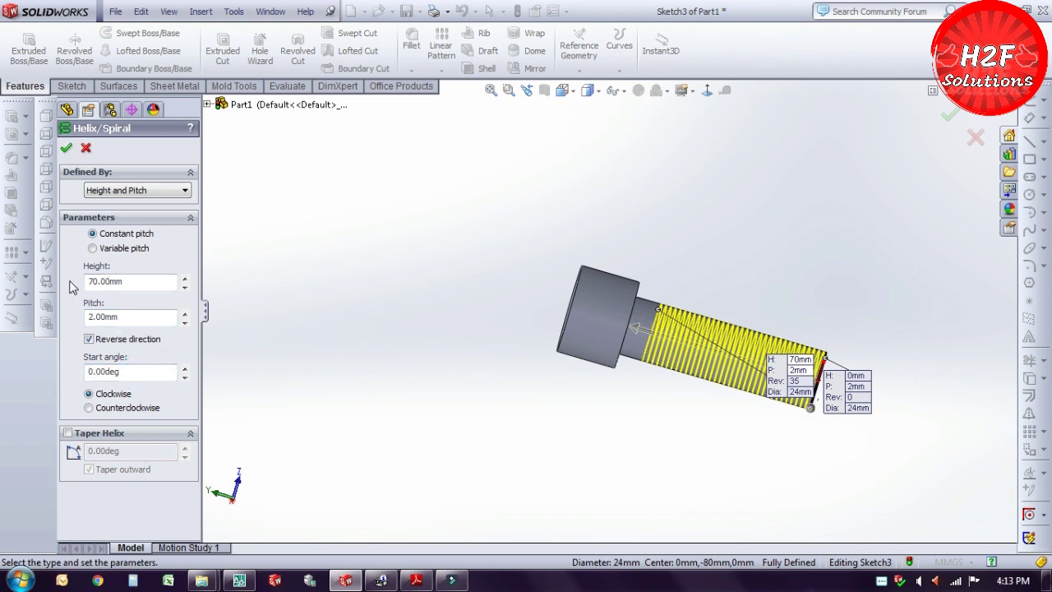
Accept the helix and start a new sketch on the Right Plane
left_click(66, 148)
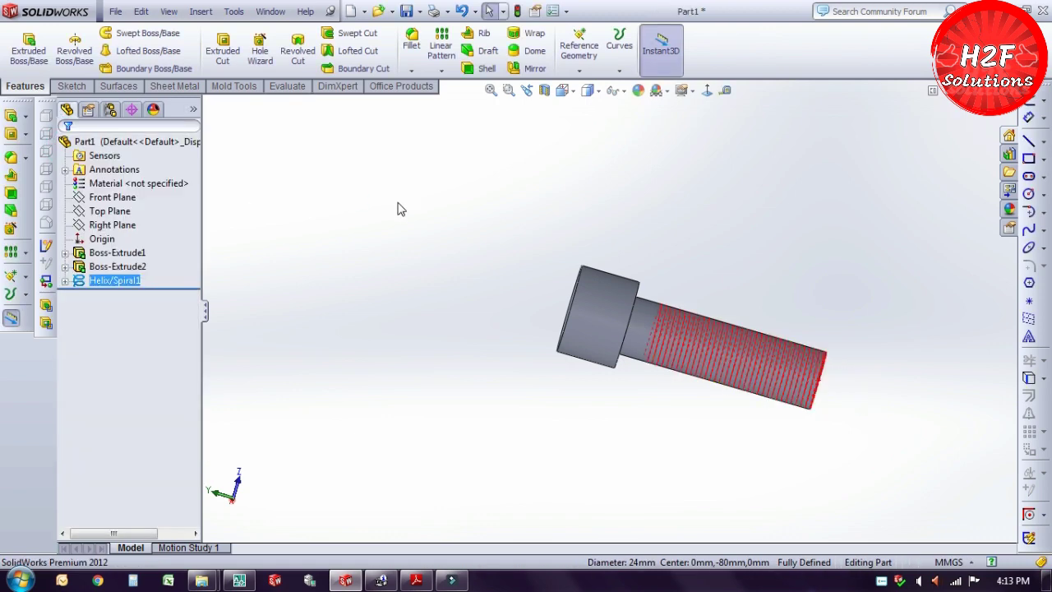
left_click(398, 206)
left_click(112, 225)
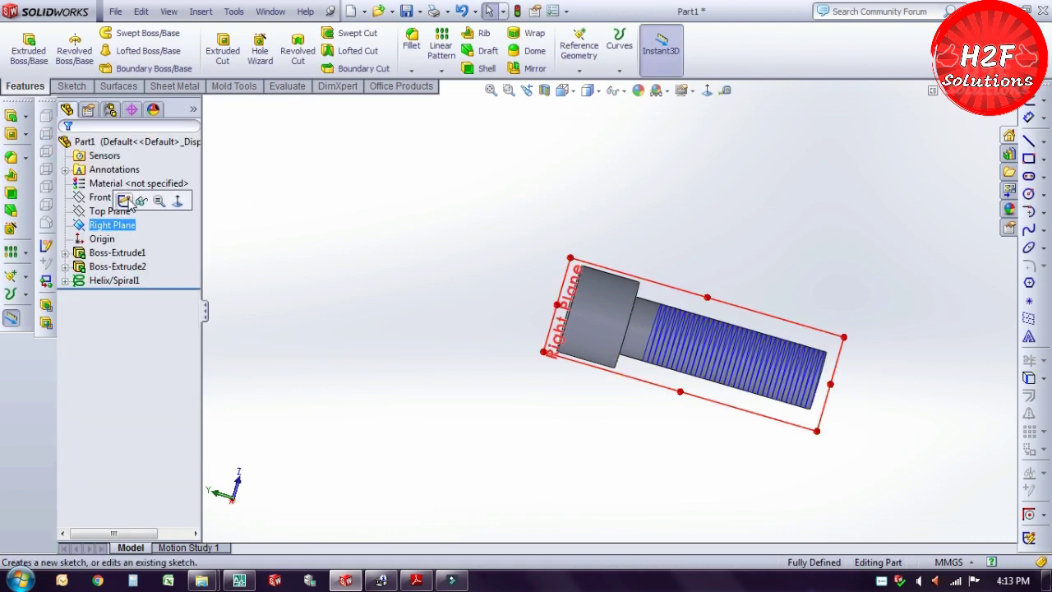
left_click(125, 201)
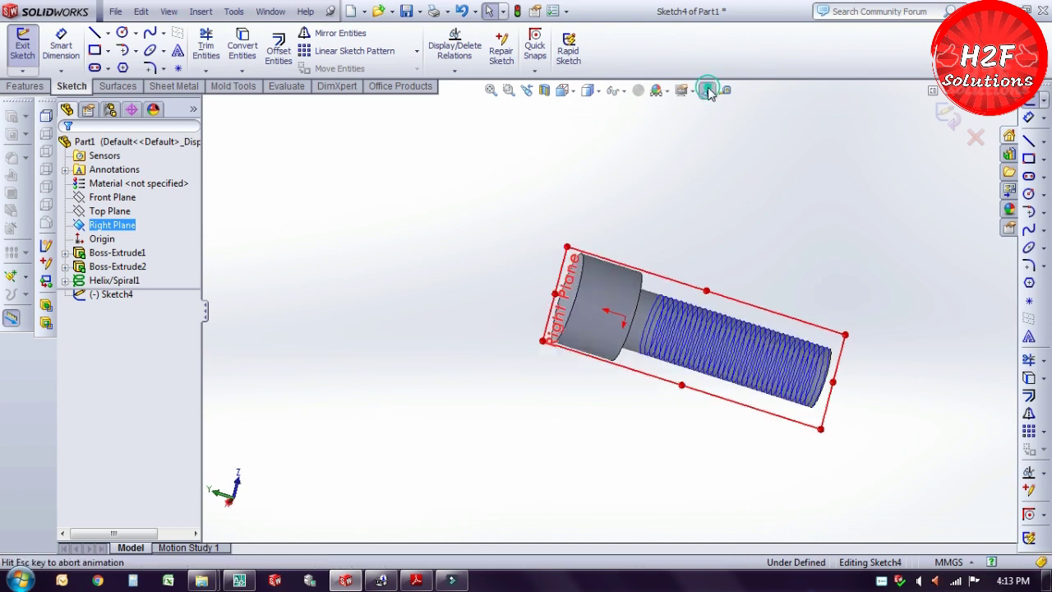
Draw a 3-sided polygon centred on the helix start point at the shank's end
scroll(700, 440, "down", 5)
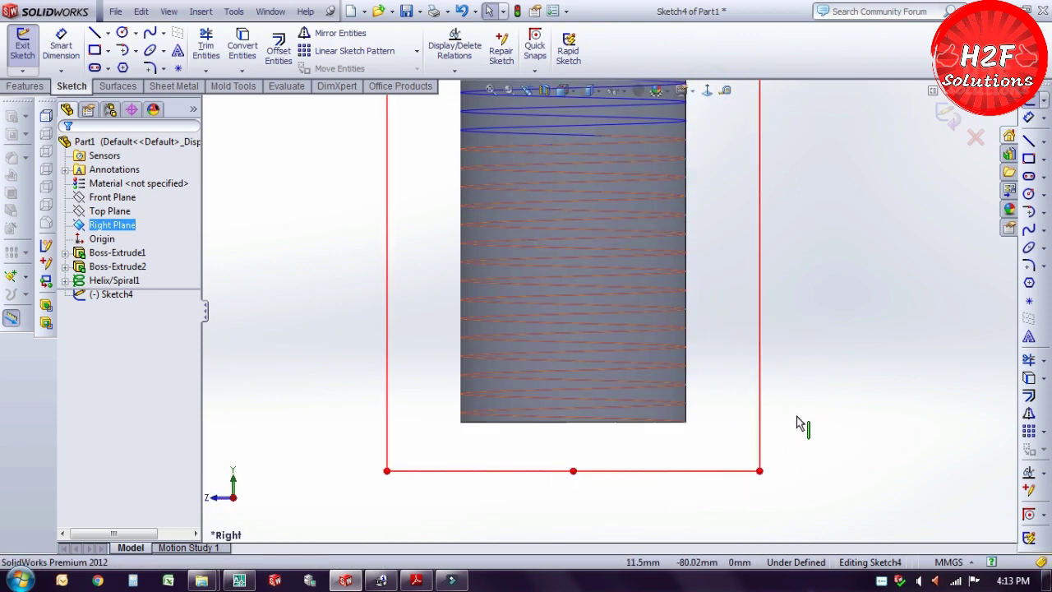
scroll(797, 423, "down", 2)
scroll(797, 423, "down", 1)
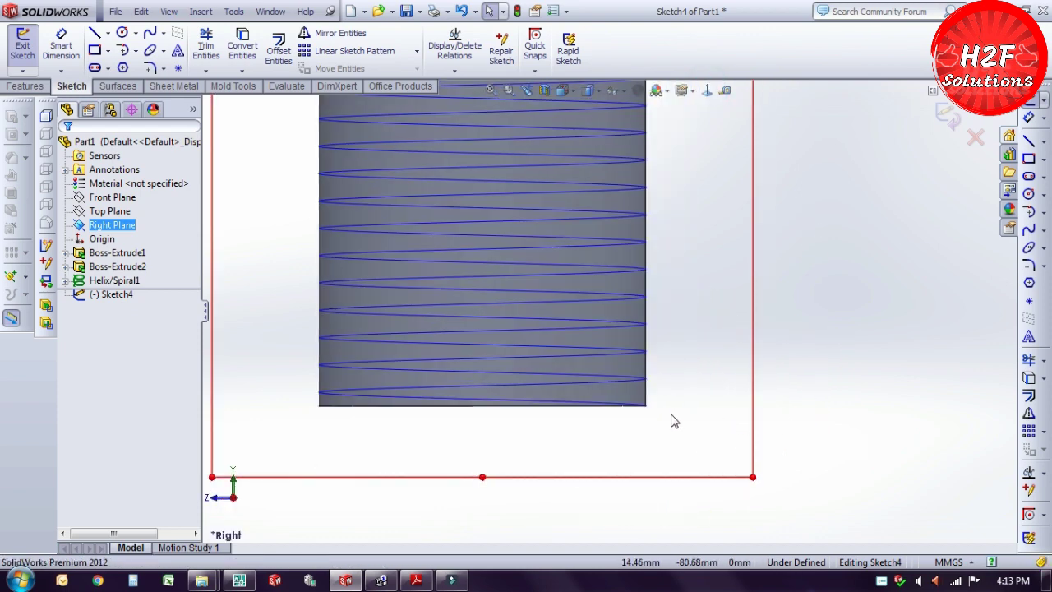
left_click(645, 405)
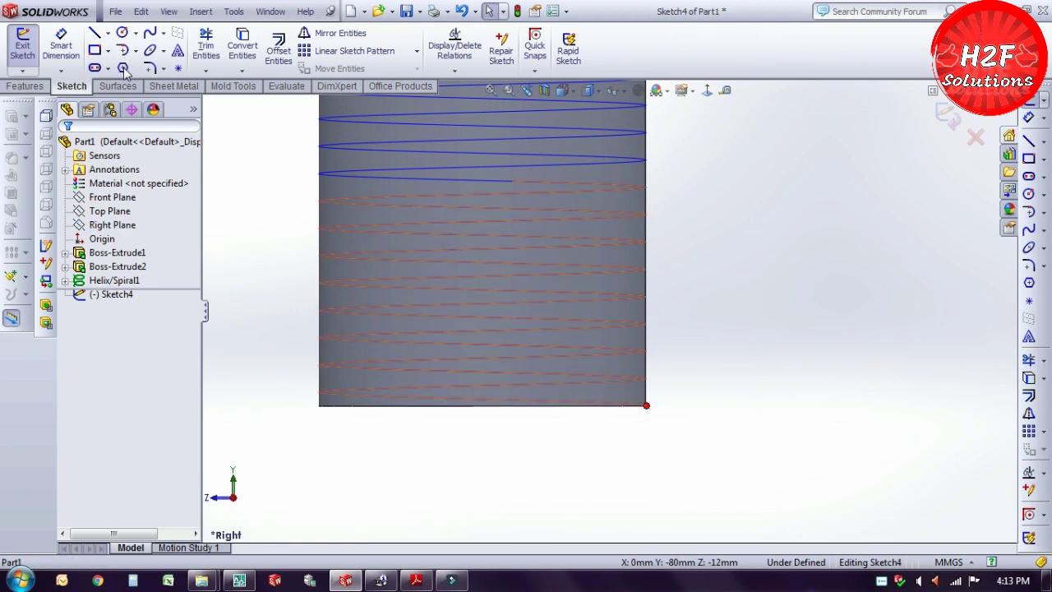
left_click(123, 67)
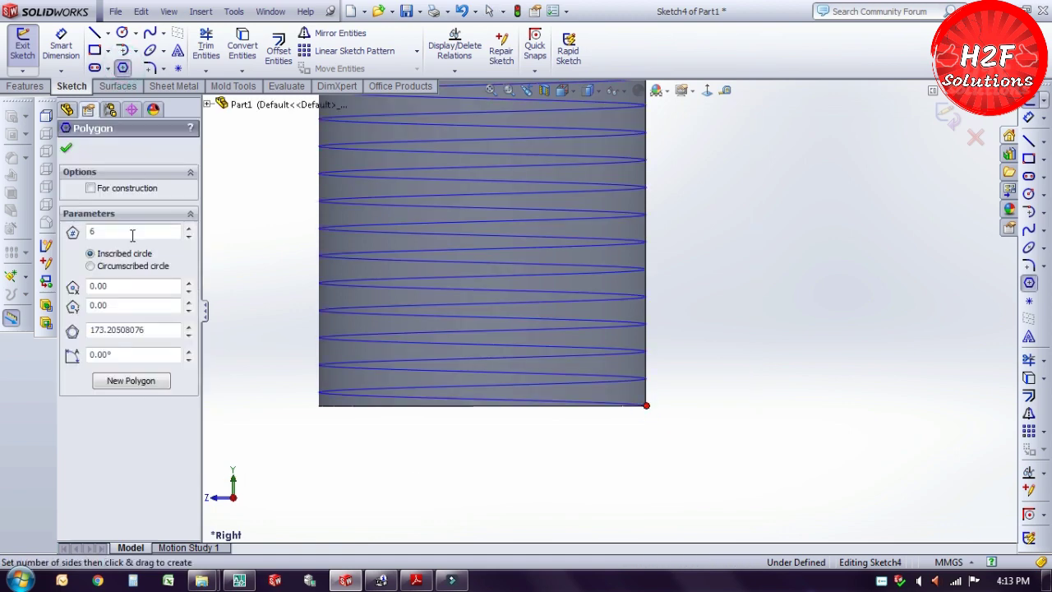
double_click(132, 233)
type("3")
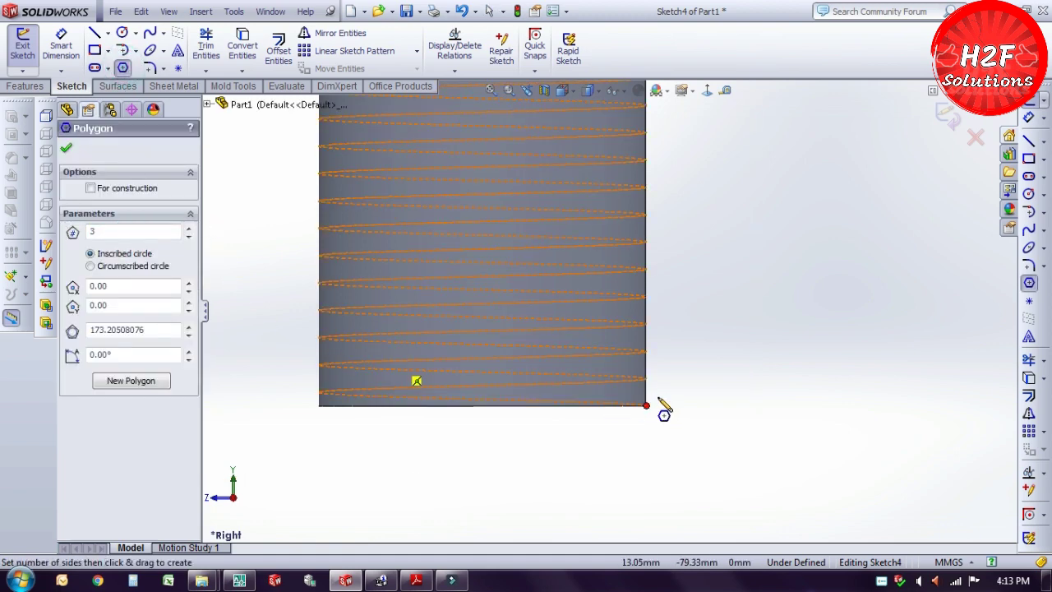
left_click_drag(646, 406, 570, 405)
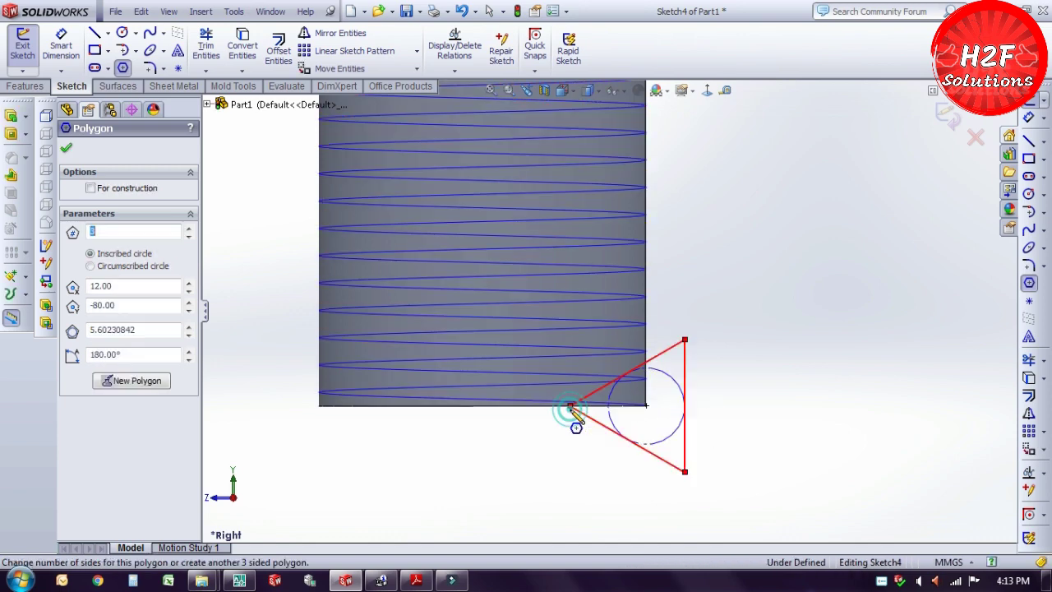
key("Escape")
left_click(61, 45)
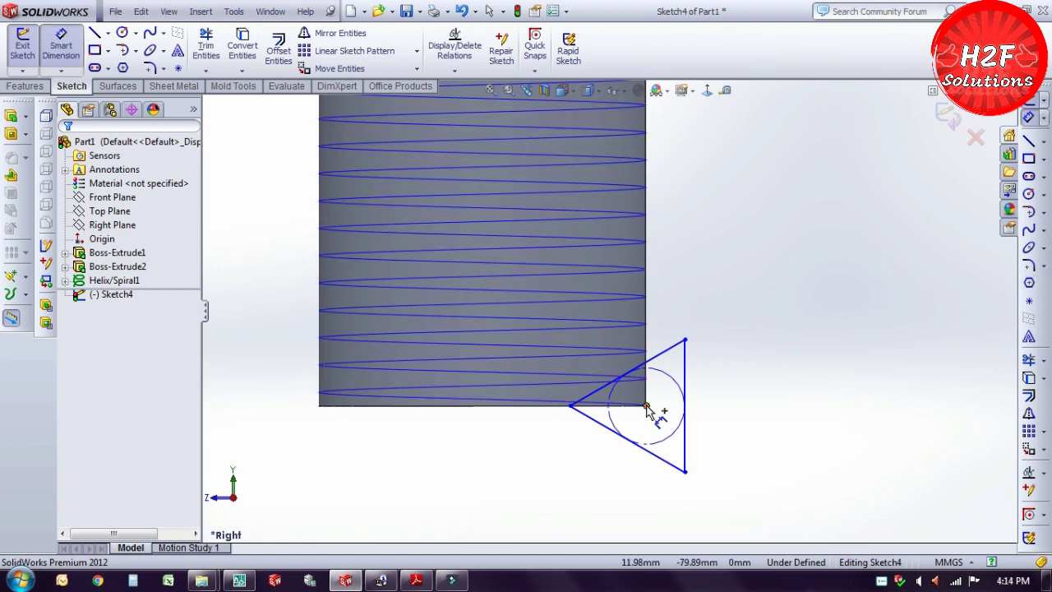
Dimension the triangle's centre-to-vertex distance as 1.8 mm
left_click(646, 405)
left_click(571, 407)
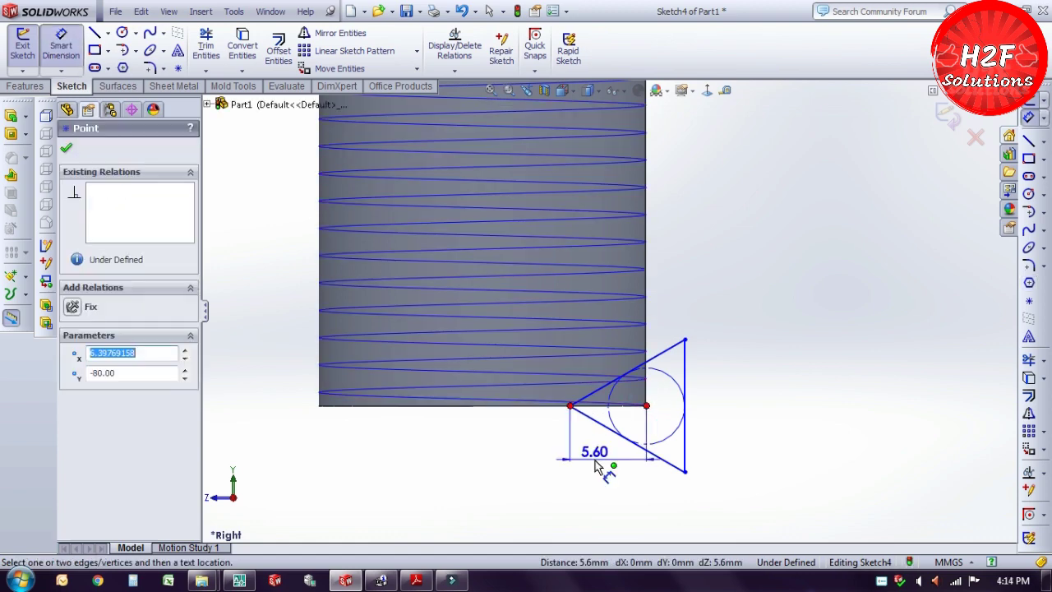
left_click(604, 518)
left_click_drag(631, 405, 840, 303)
type("1.8")
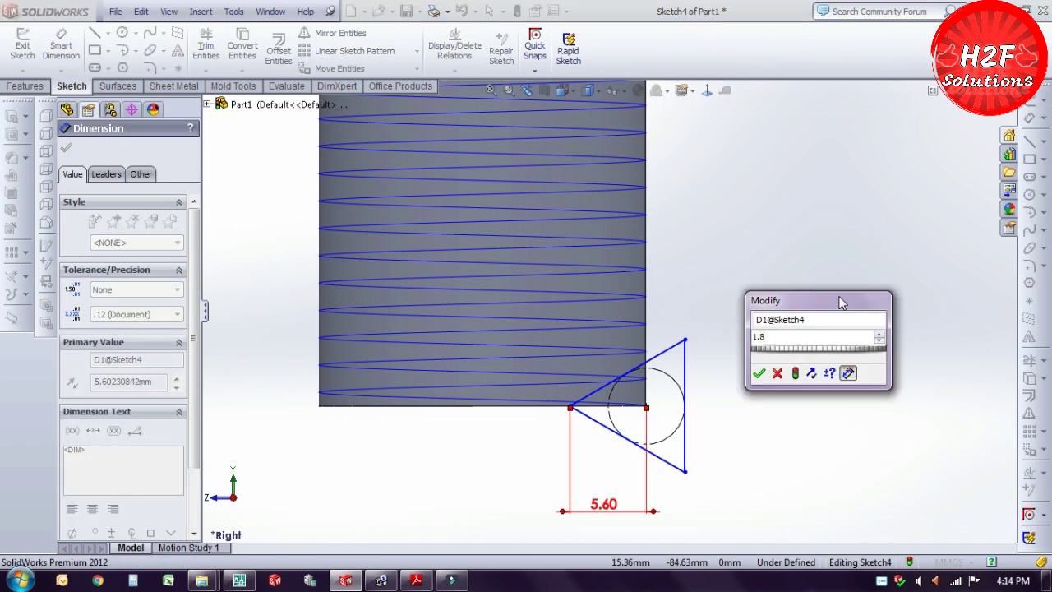
key("Return")
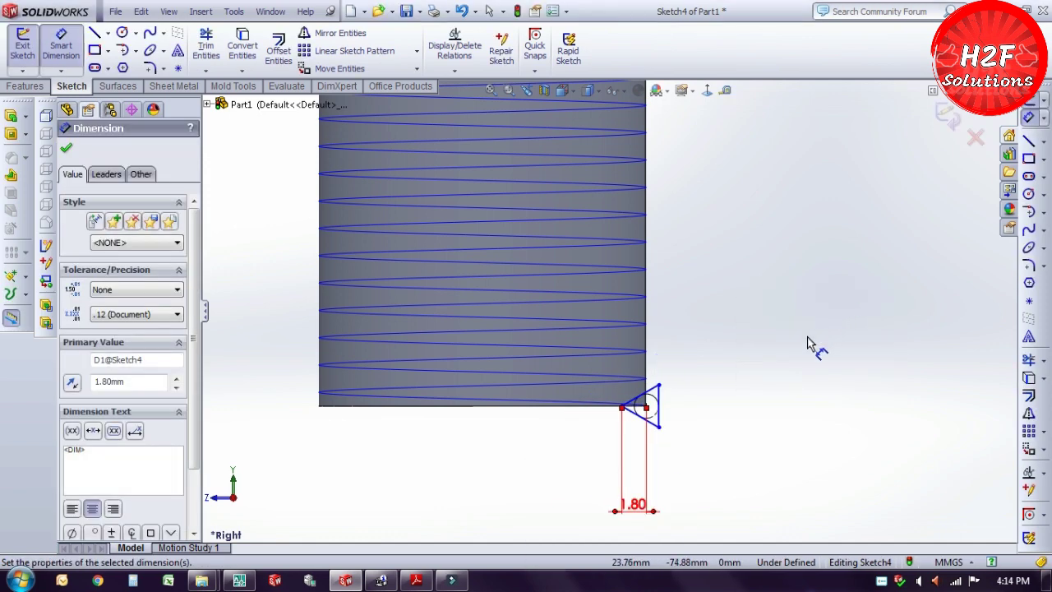
scroll(809, 345, "up", 3)
scroll(810, 345, "up", 2)
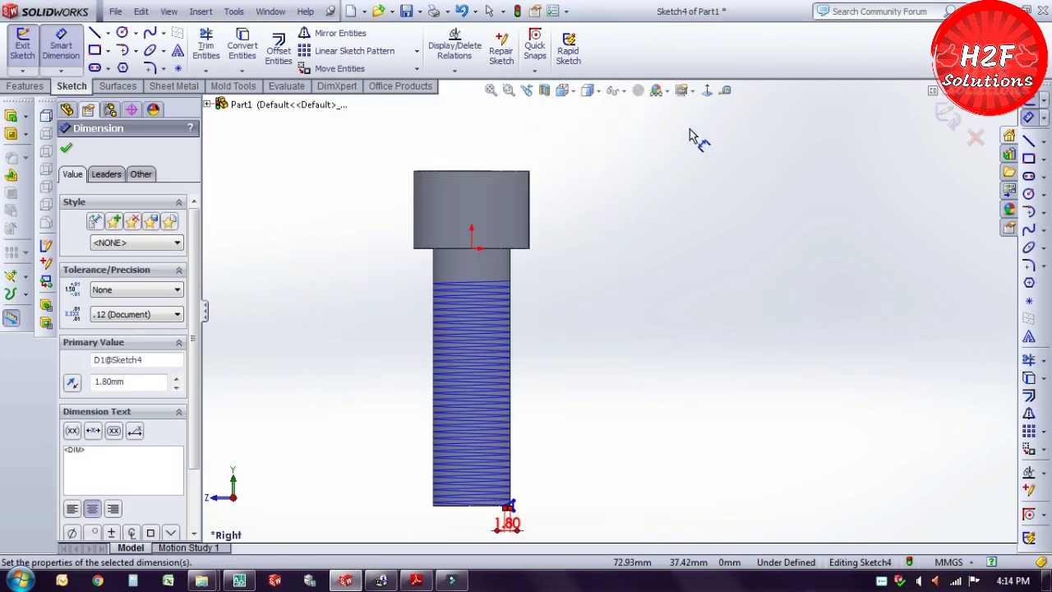
scroll(690, 135, "down", 2)
Draw a horizontal centreline starting from the origin
left_click(108, 32)
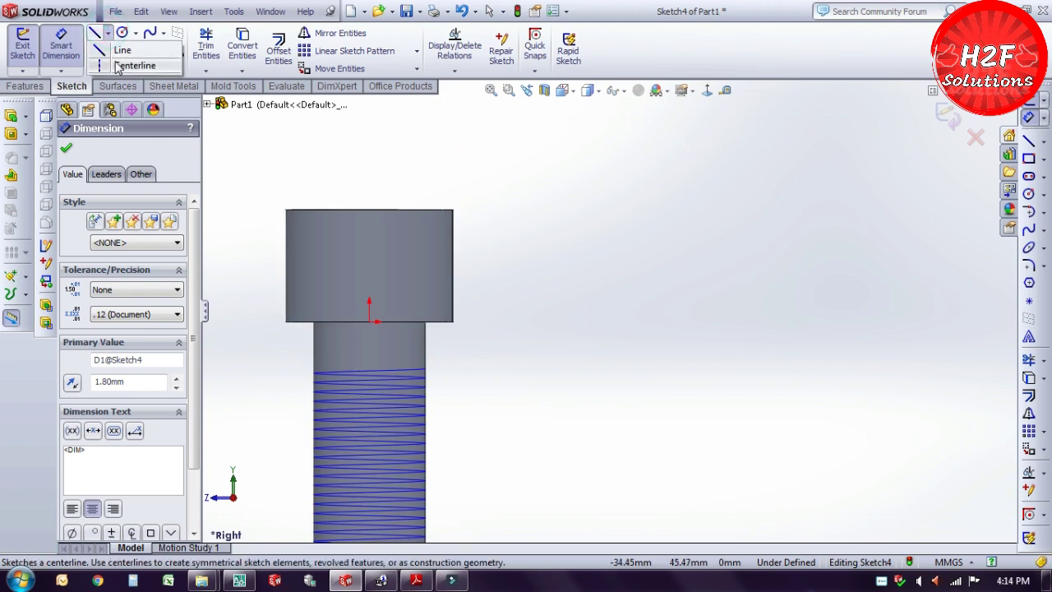
left_click(131, 68)
left_click(369, 321)
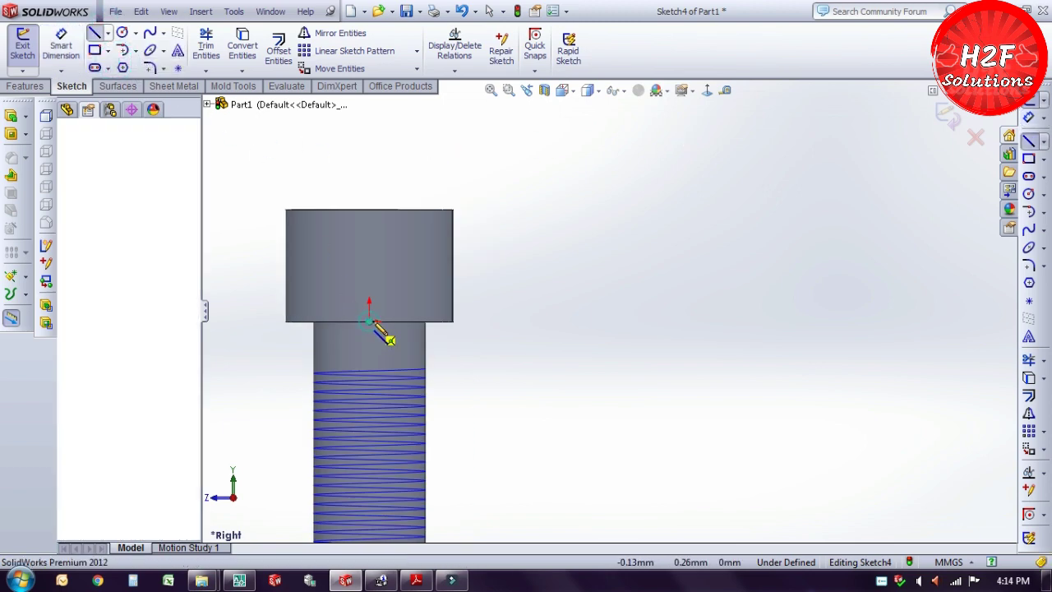
double_click(638, 321)
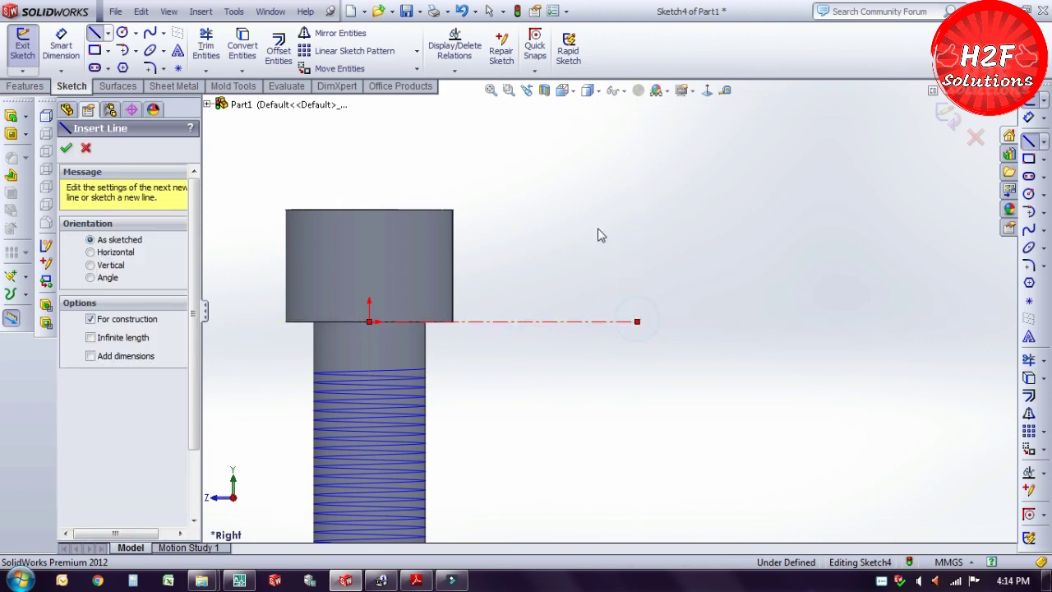
key("Escape")
Dimension the triangle's vertical edge at 90° to the centreline
left_click(60, 45)
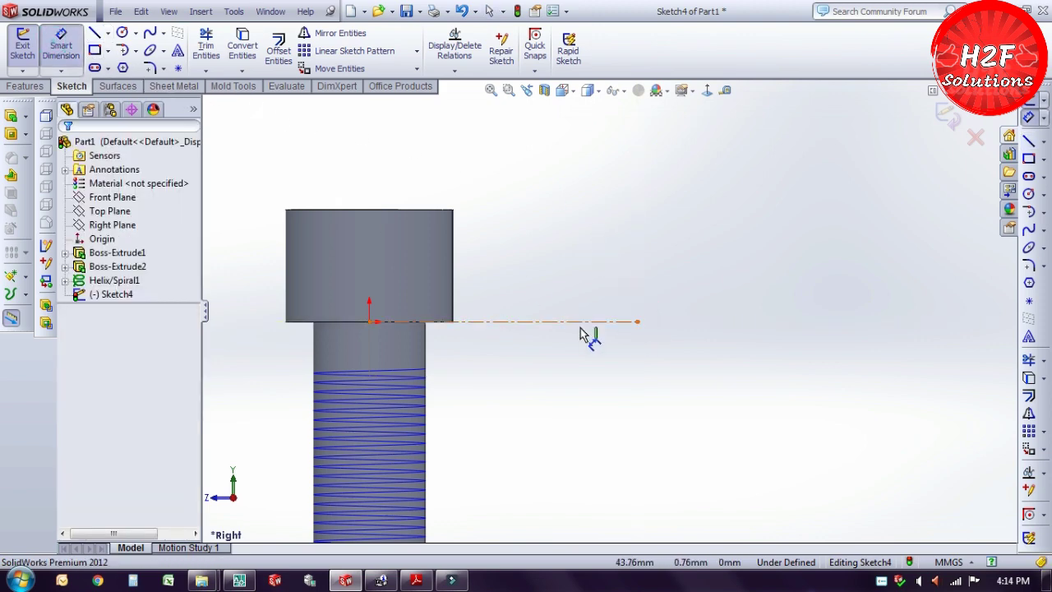
left_click(604, 321)
scroll(607, 312, "up", 5)
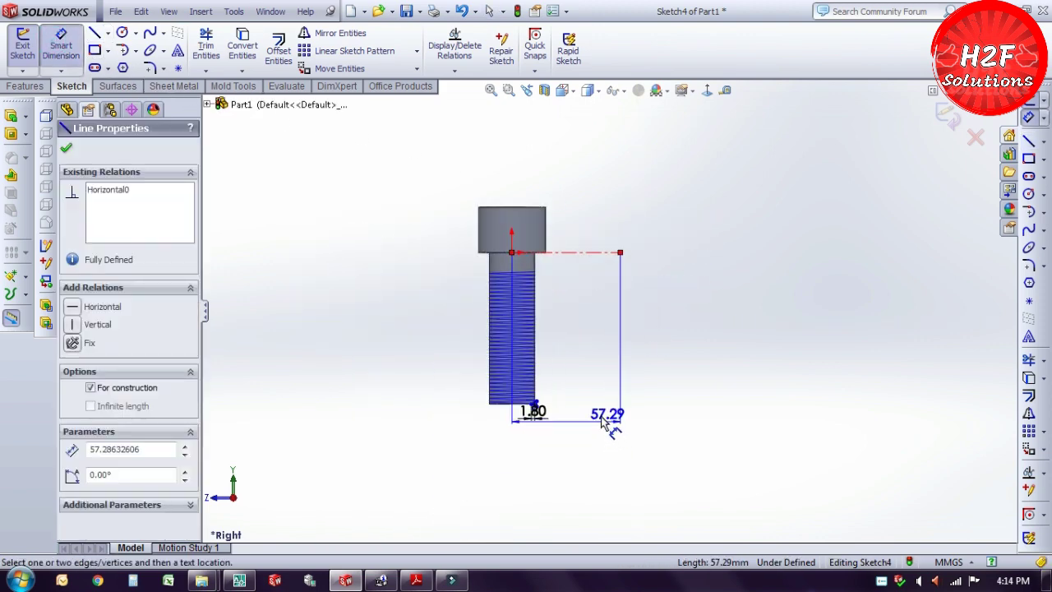
scroll(518, 345, "down", 10)
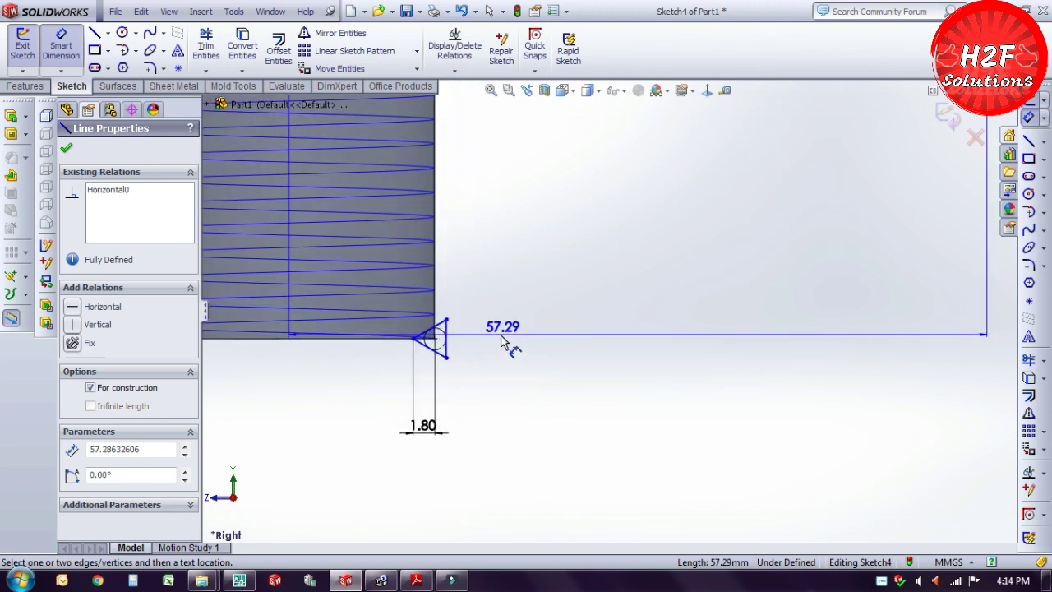
left_click(448, 337)
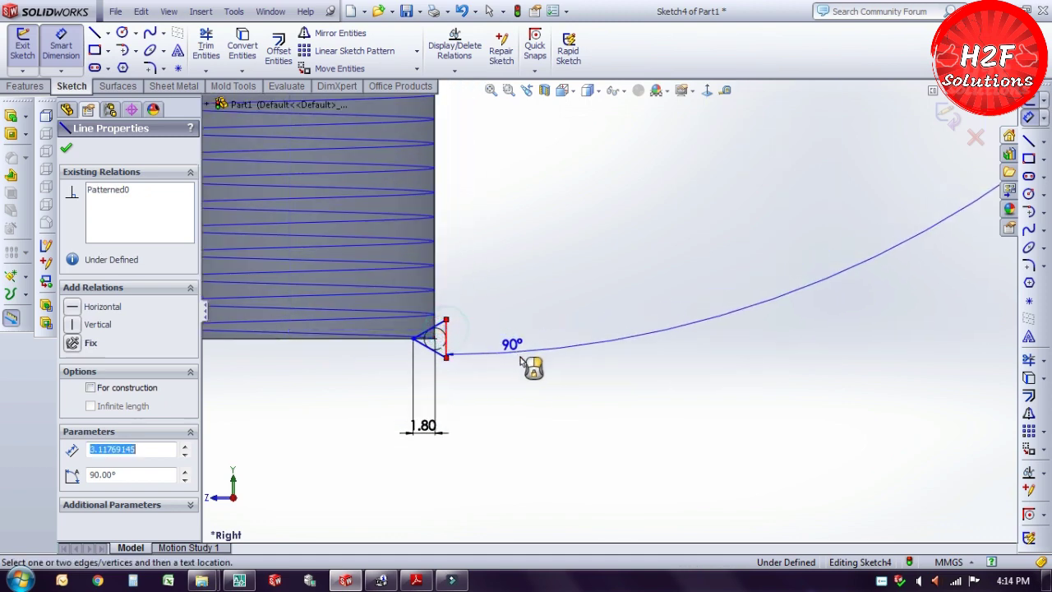
left_click(662, 461)
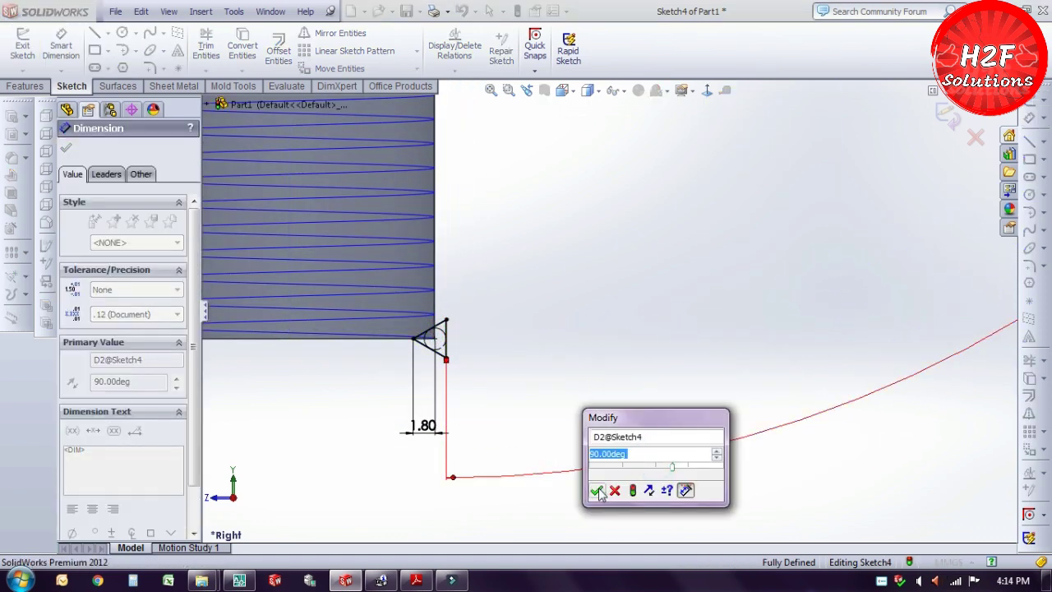
left_click(598, 490)
scroll(798, 458, "up", 5)
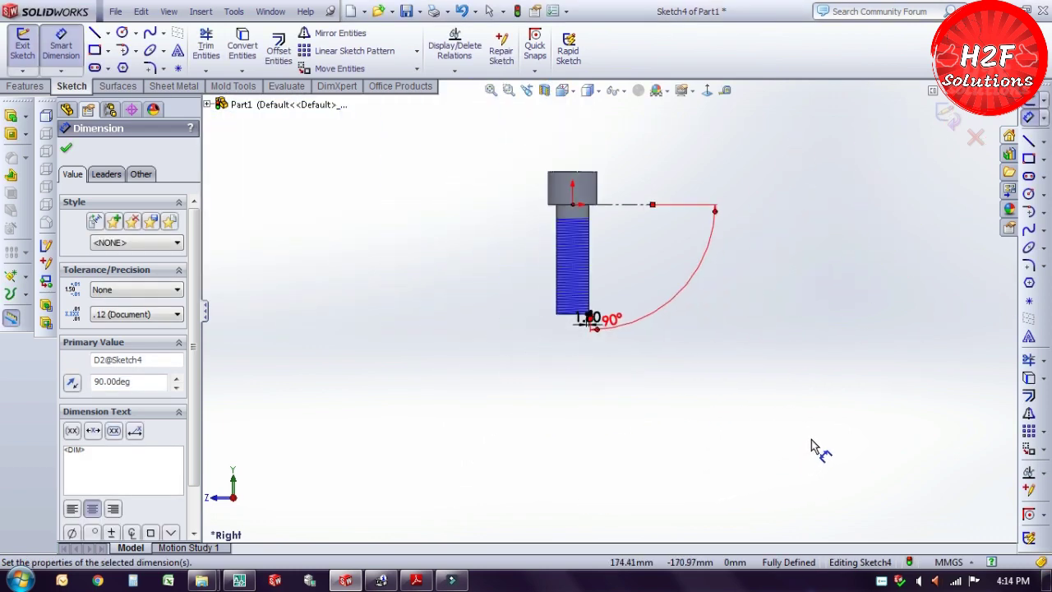
scroll(917, 158, "down", 2)
Exit the sketch and sweep-cut the Sketch4 triangle along Helix/Spiral1
left_click(953, 117)
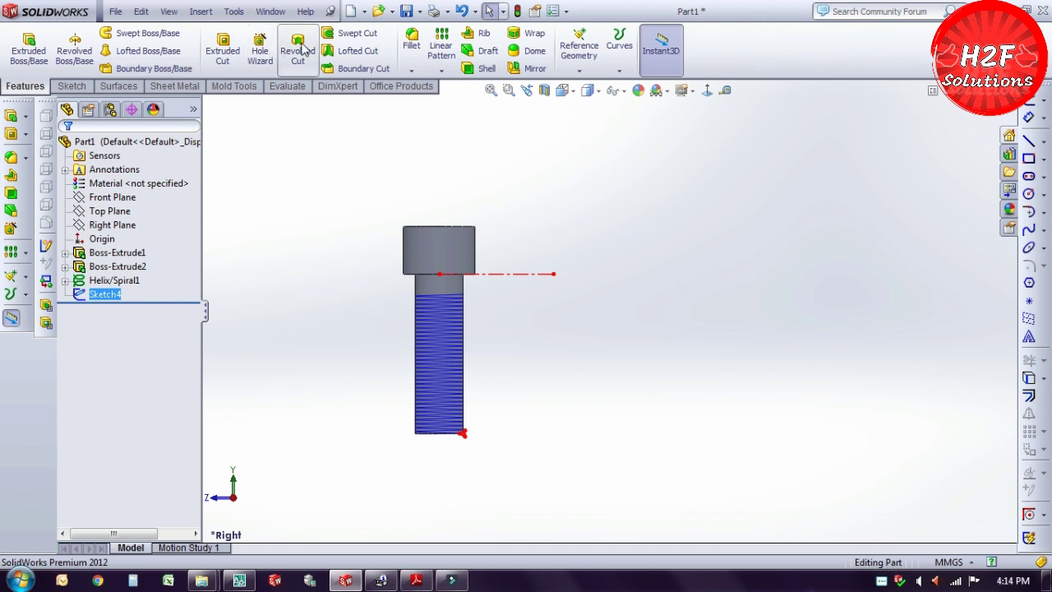
left_click(369, 39)
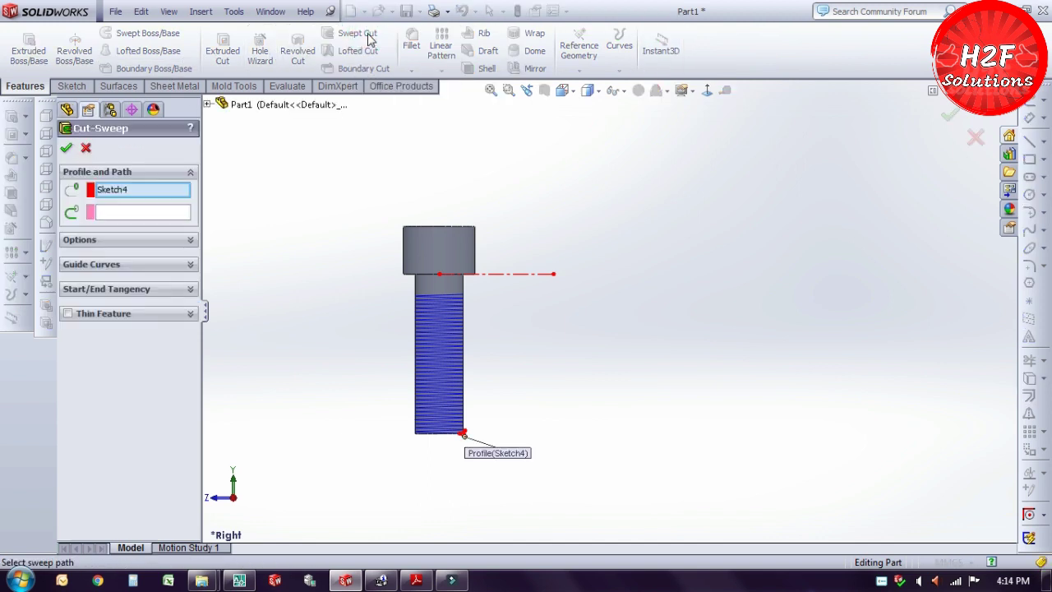
left_click(164, 214)
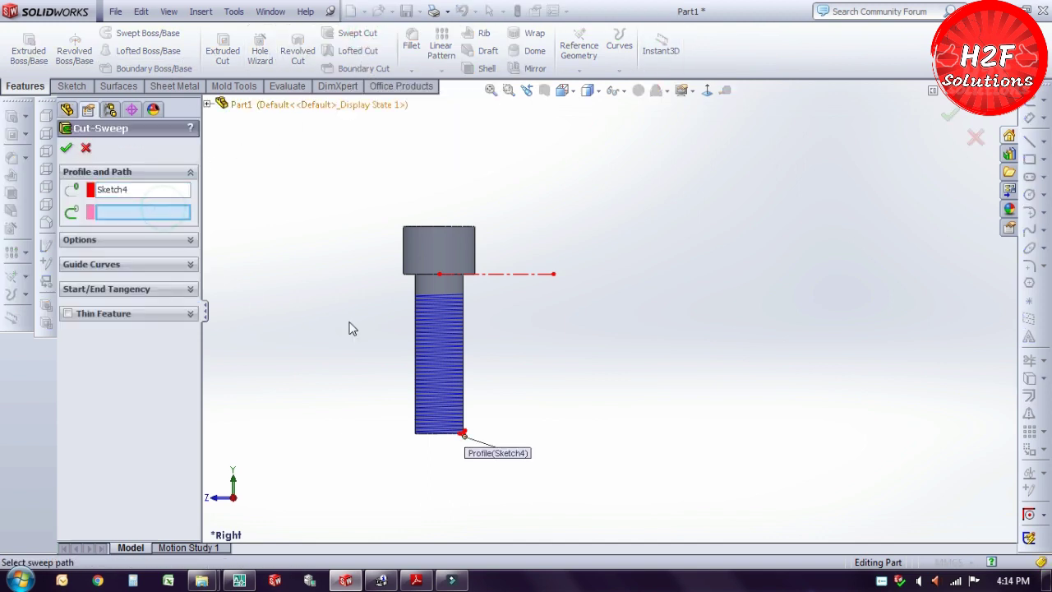
left_click(429, 335)
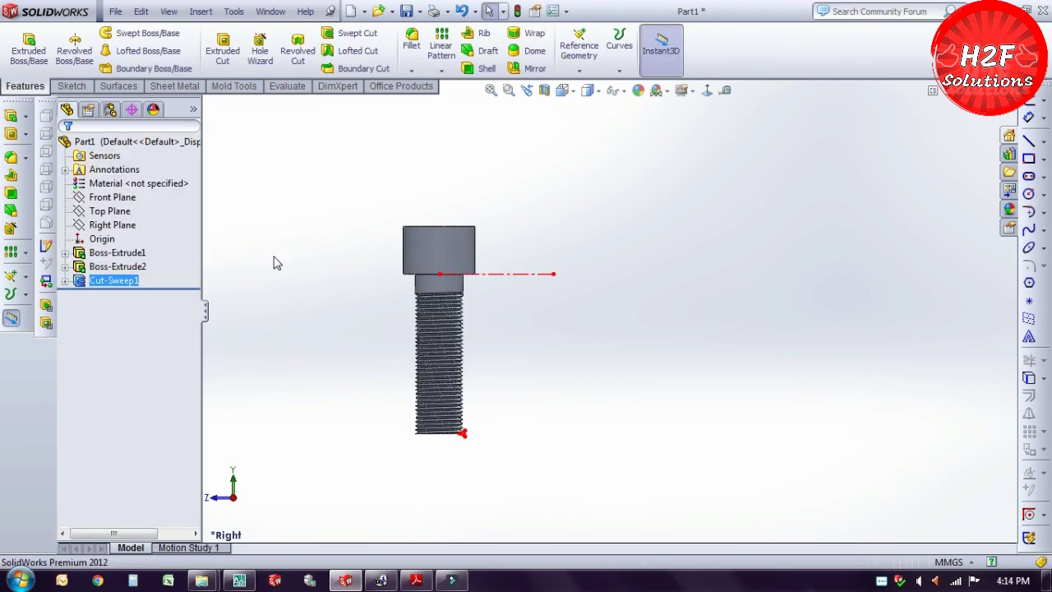
Fit the threaded screw in view and look straight at the head's top face
mouse_move(273, 256)
middle_mouse_down()
mouse_move(319, 269)
mouse_move(331, 357)
middle_mouse_up()
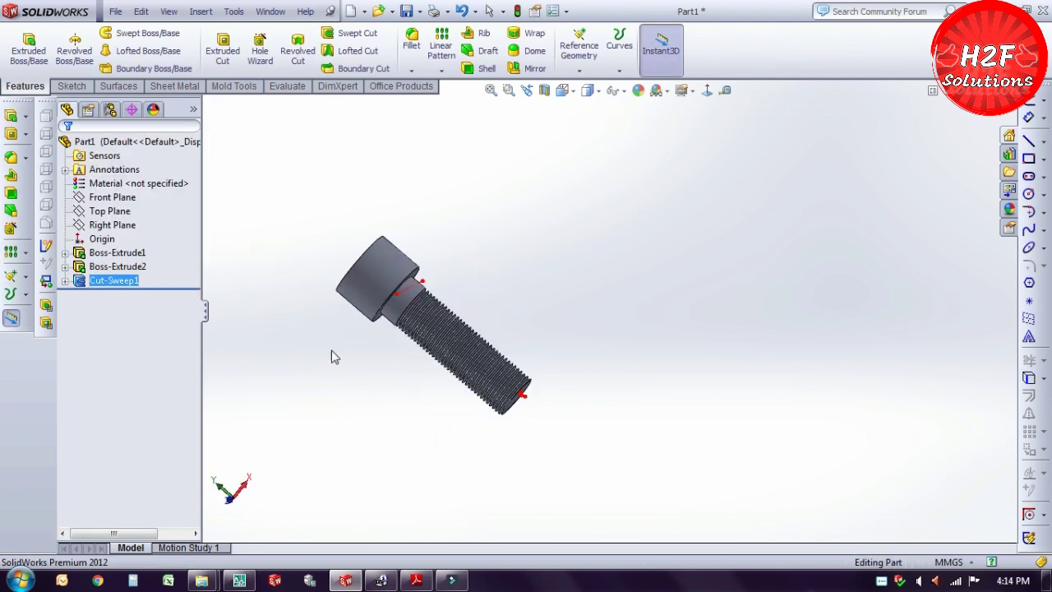
left_click(329, 350)
key("f")
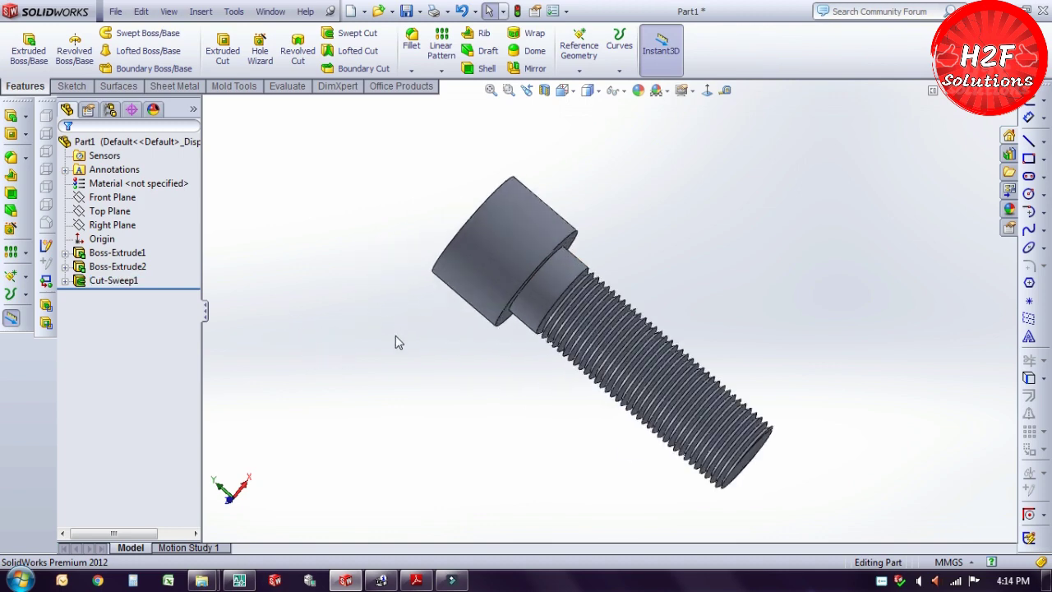
mouse_move(395, 337)
middle_mouse_down()
mouse_move(472, 422)
mouse_move(503, 361)
middle_mouse_up()
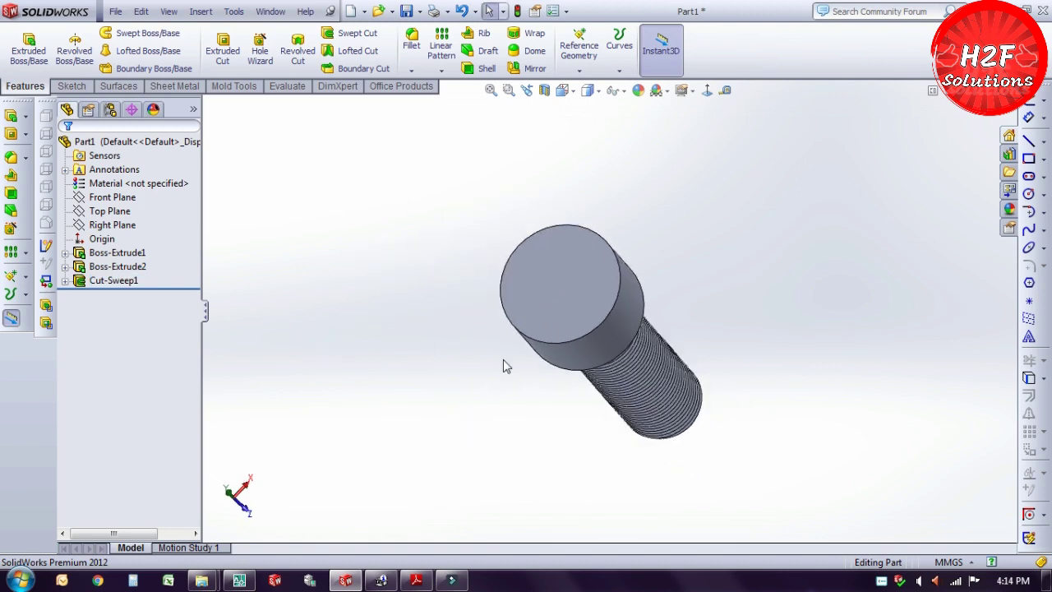
left_click(589, 291)
left_click(707, 89)
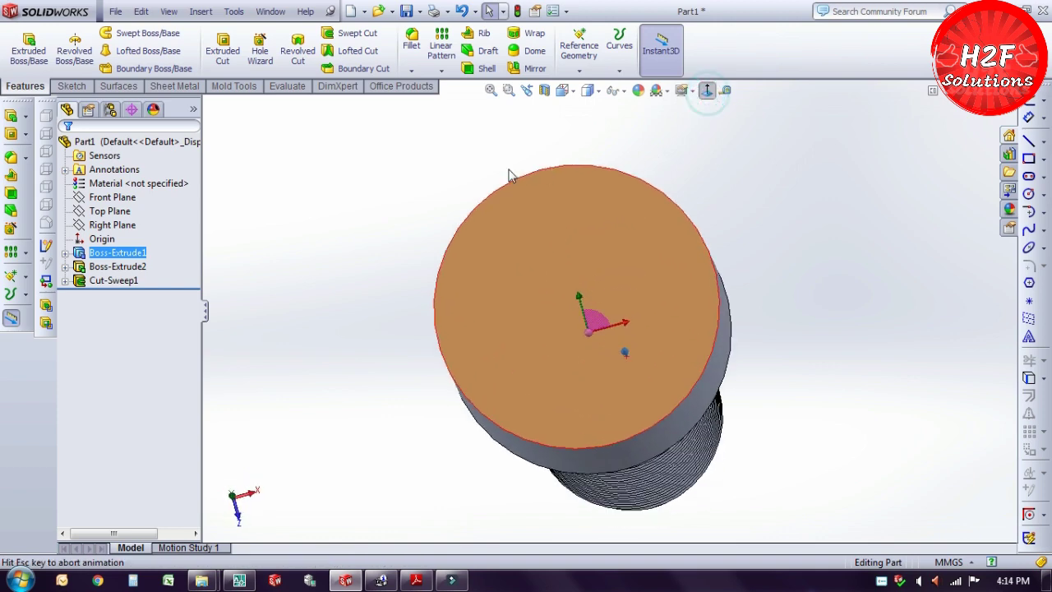
Draw a 6-sided polygon centred on the sketch origin on the head face
left_click(72, 85)
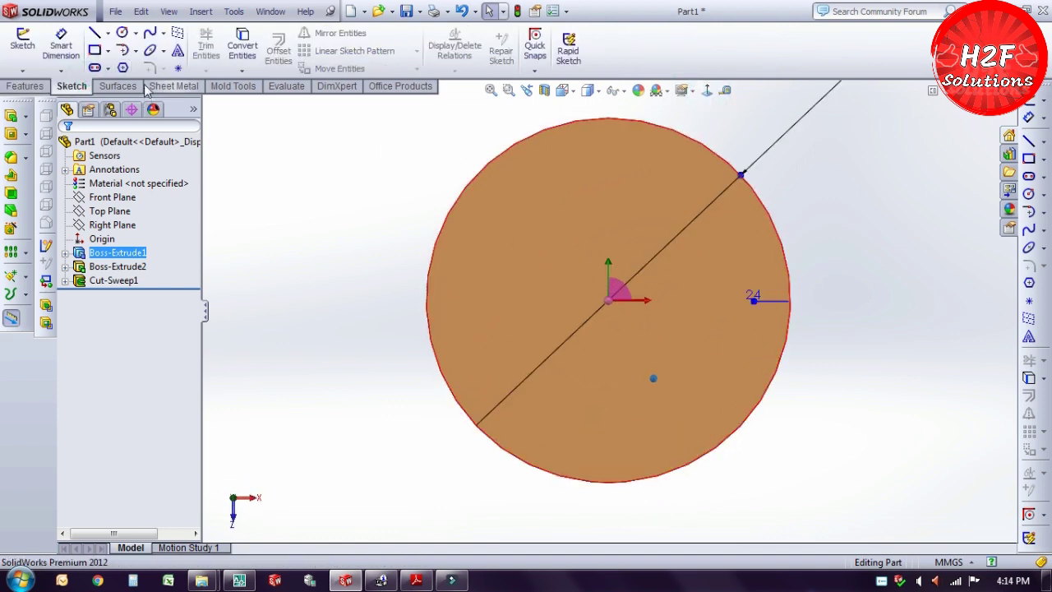
left_click(123, 68)
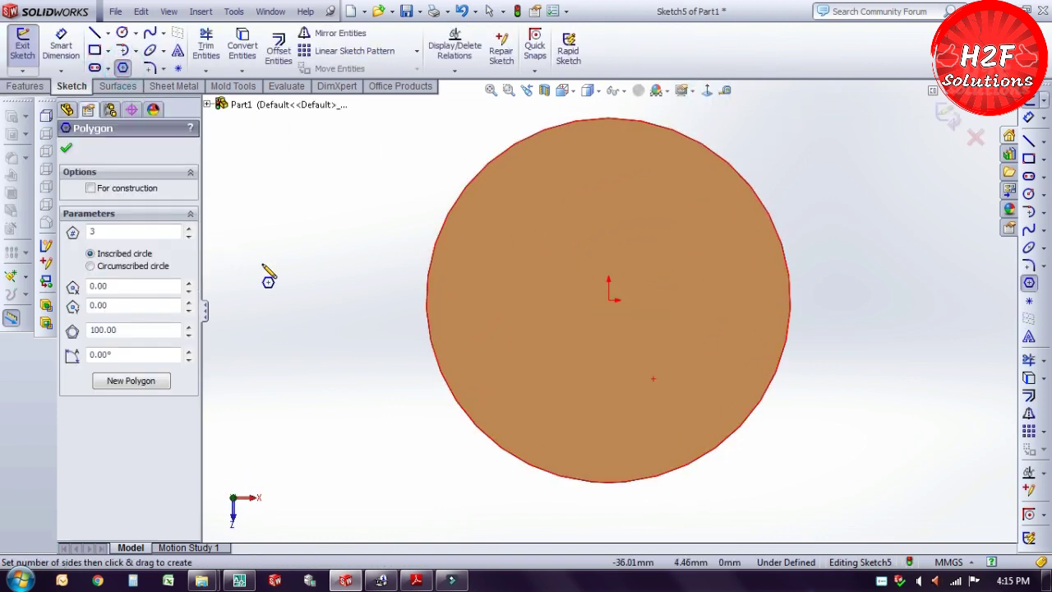
double_click(134, 232)
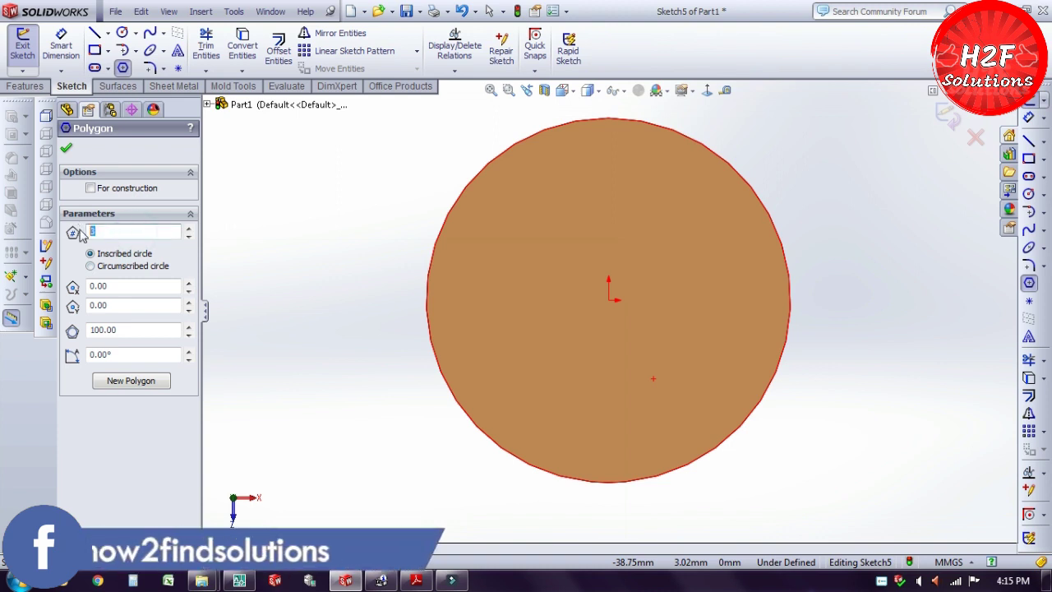
type("6")
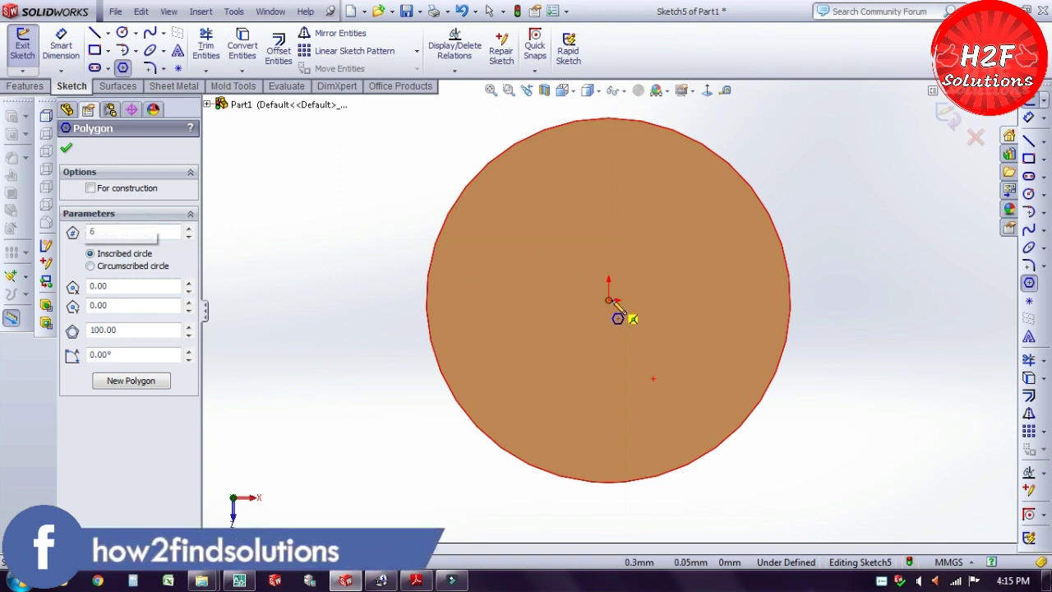
left_click(609, 300)
left_click(653, 173)
key("Escape")
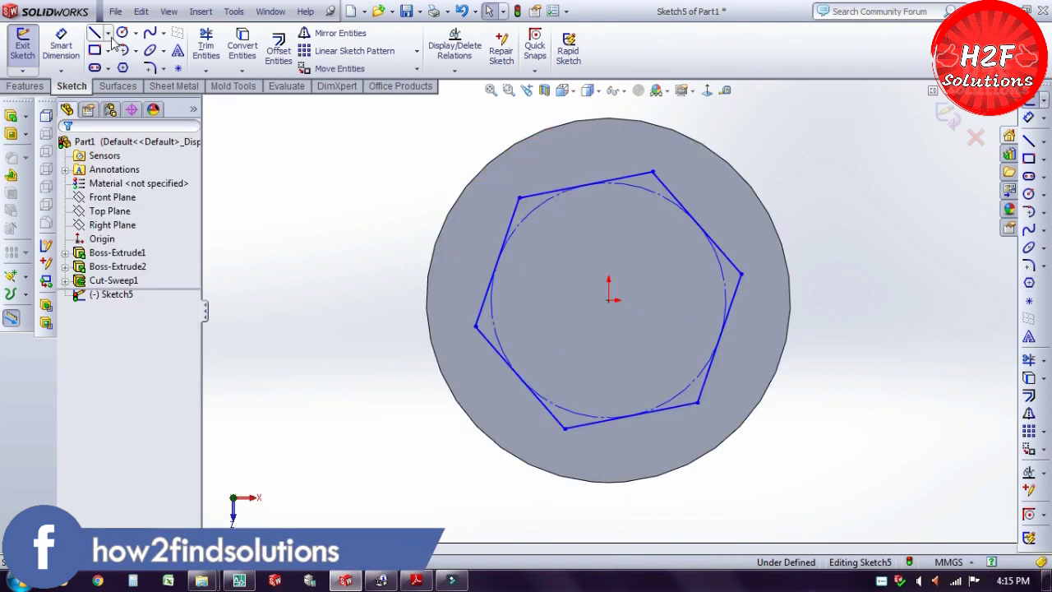
Draw a horizontal construction centerline from the origin to the right
left_click(108, 32)
left_click(134, 65)
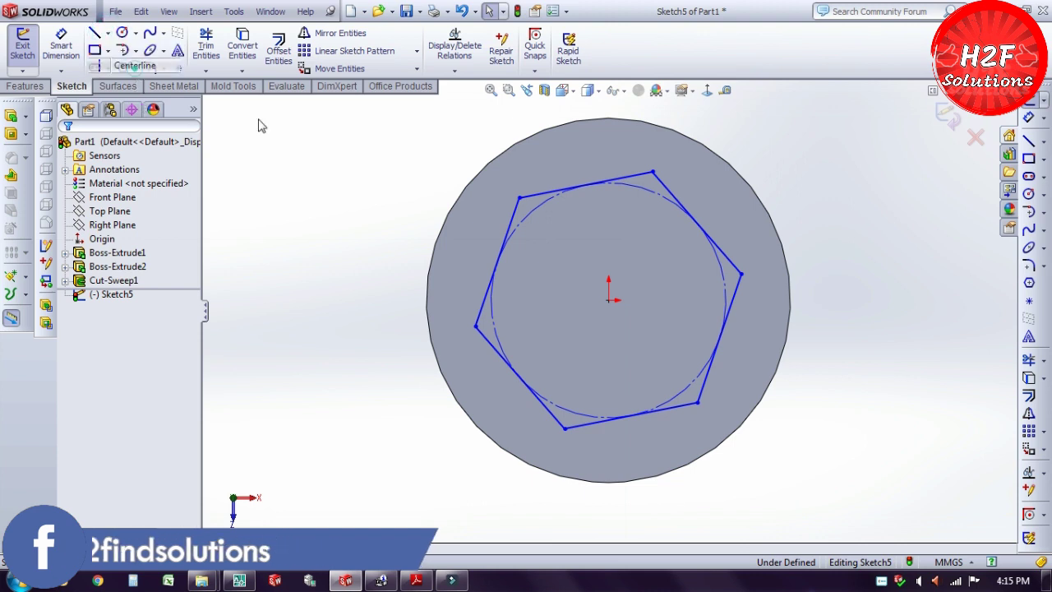
left_click(613, 300)
left_click(935, 300)
key("Escape")
key("d")
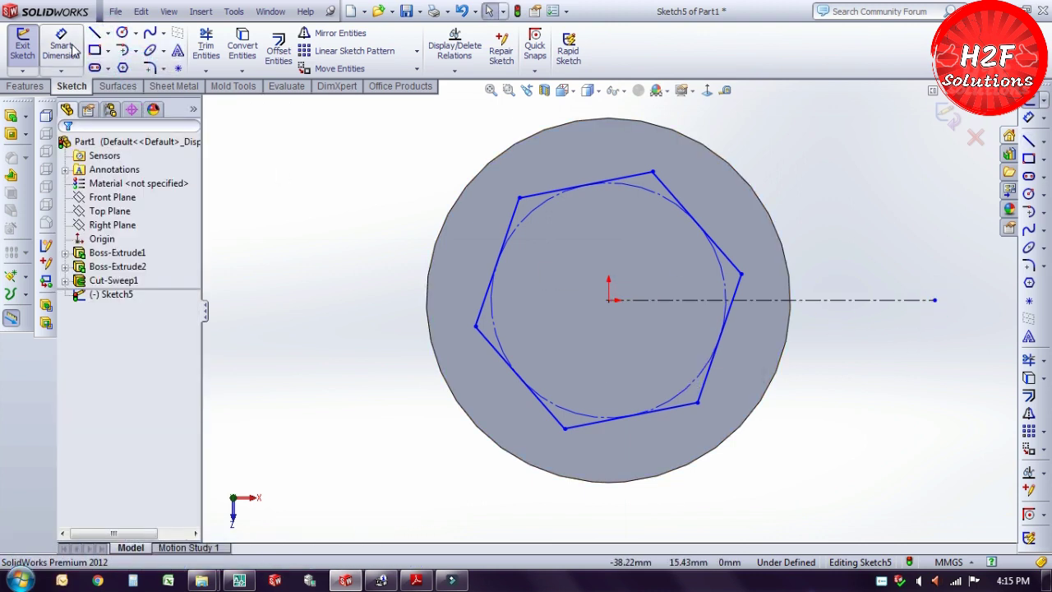
Dimension the angle between a hexagon edge and the centerline to 90°
left_click(780, 300)
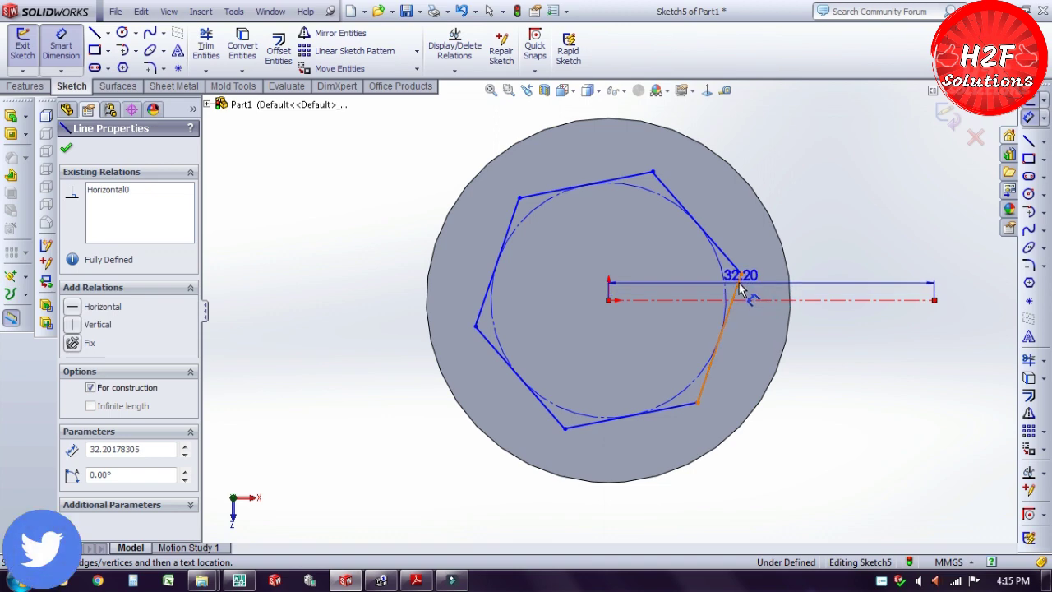
left_click(738, 284)
left_click(851, 169)
type("90")
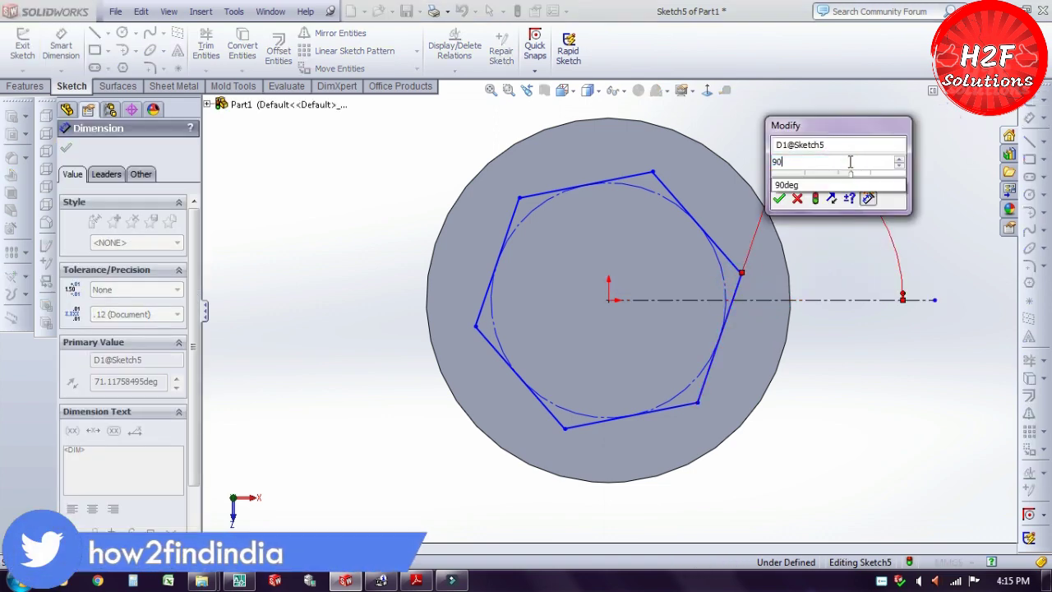
key("Return")
key("Escape")
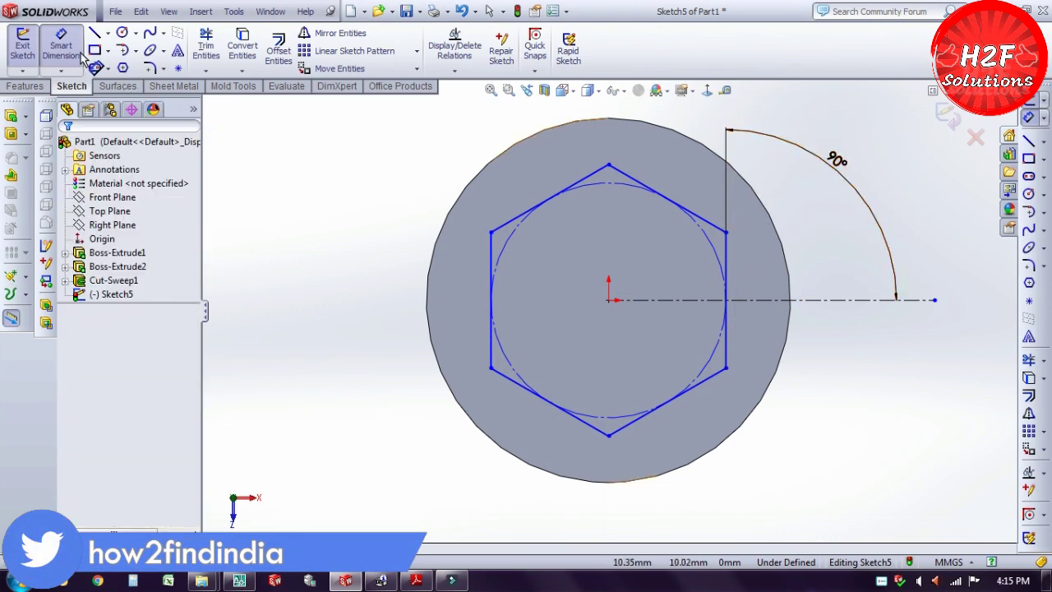
Dimension the hexagon's vertical edges 19.20 mm across flats, fully defining the sketch
left_click(80, 52)
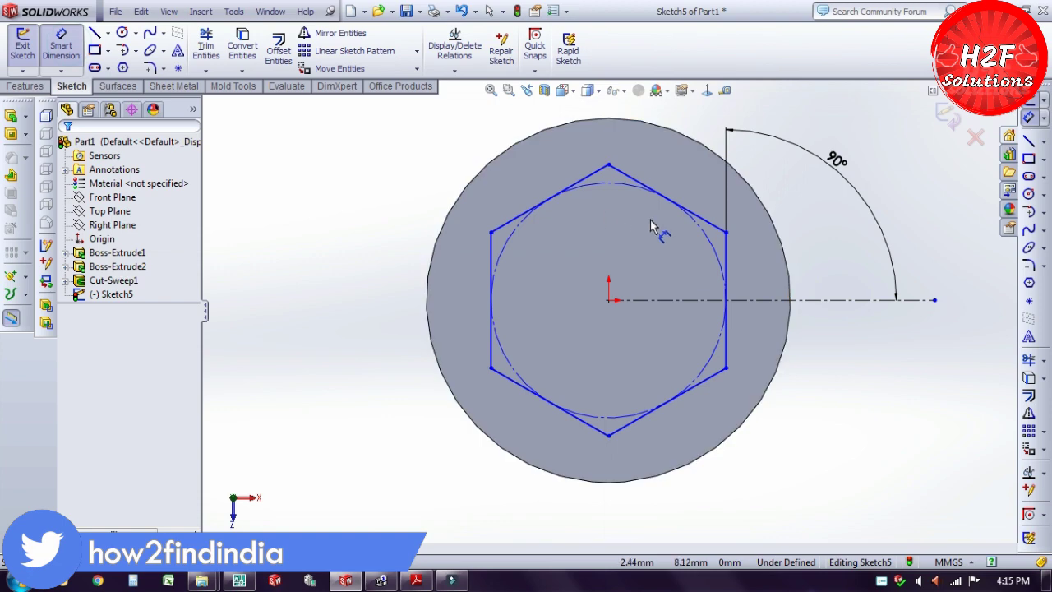
left_click(493, 257)
left_click(727, 257)
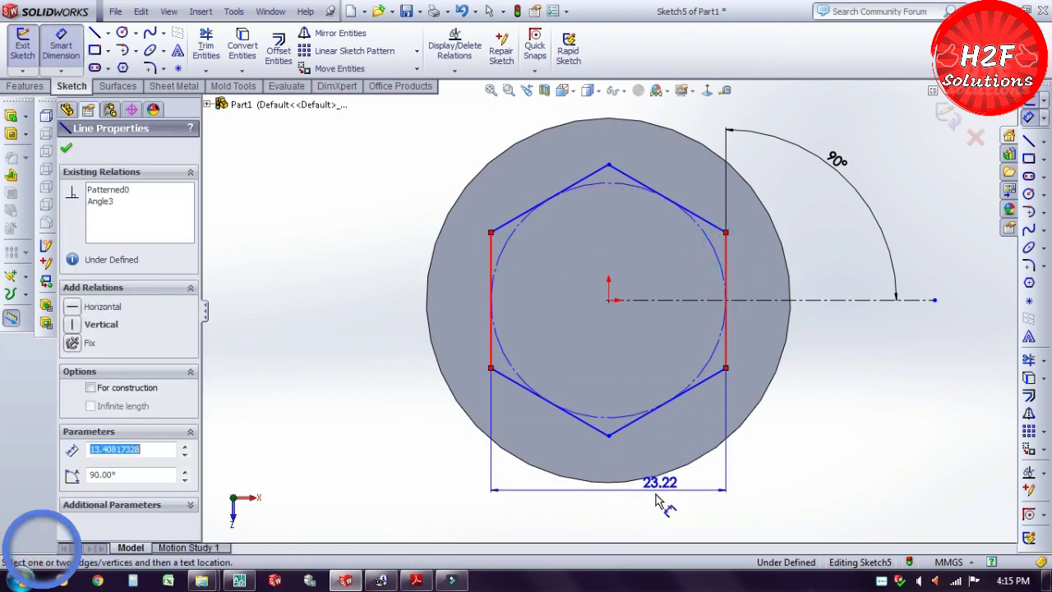
left_click(670, 503)
key("Return")
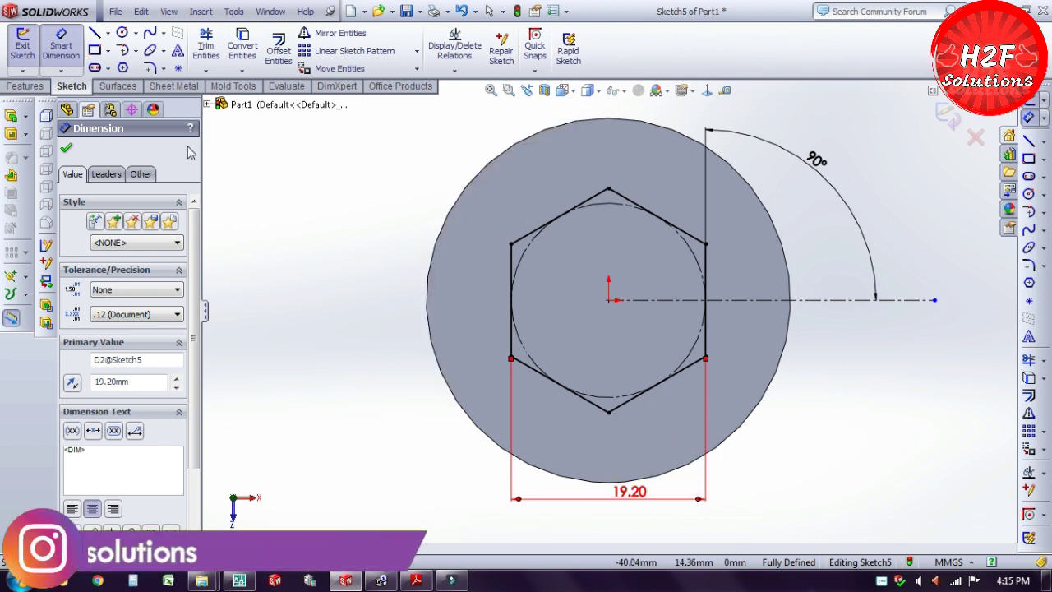
left_click(40, 86)
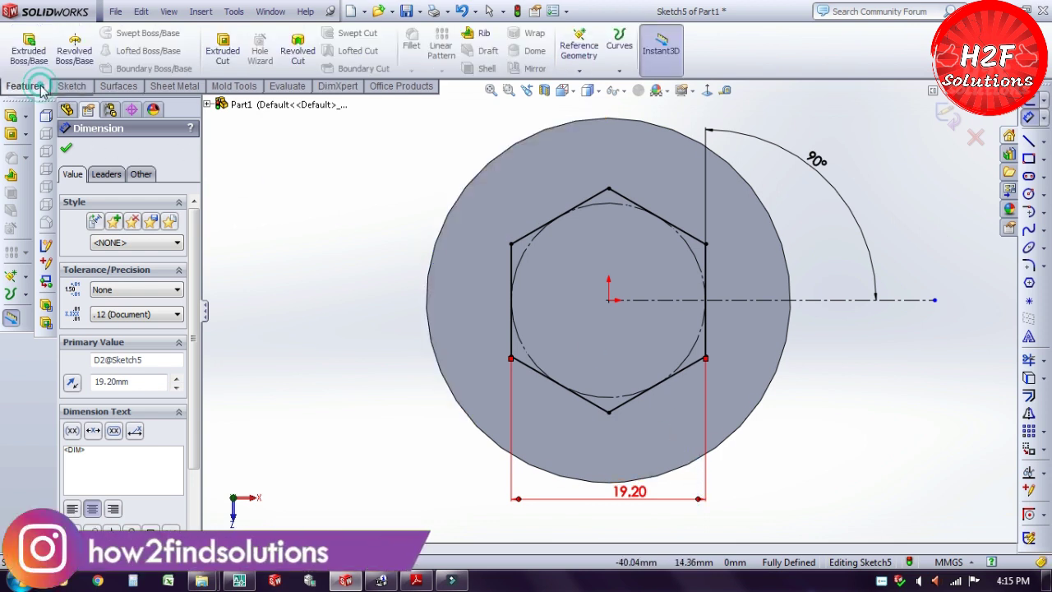
Extrude-cut the hexagon blind 12 mm deep into the head as Cut-Extrude1
left_click(223, 51)
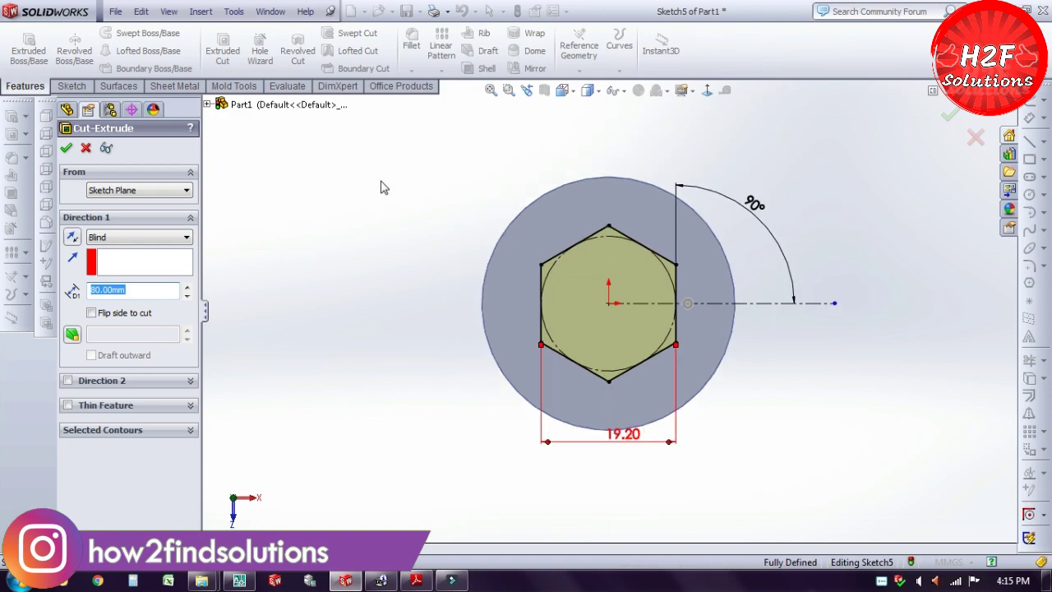
middle_click_drag(331, 218, 329, 183)
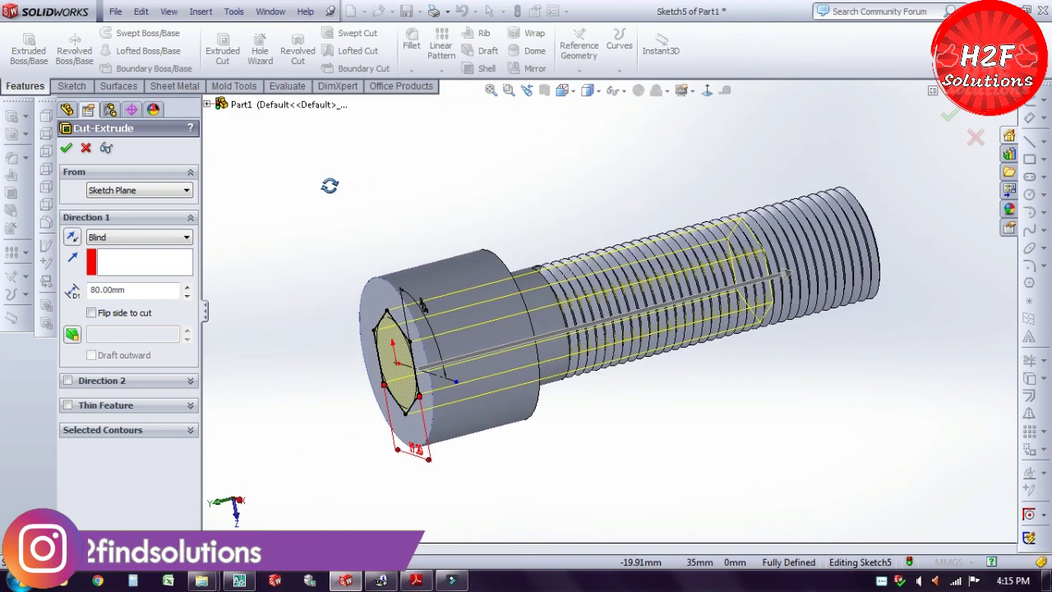
double_click(141, 298)
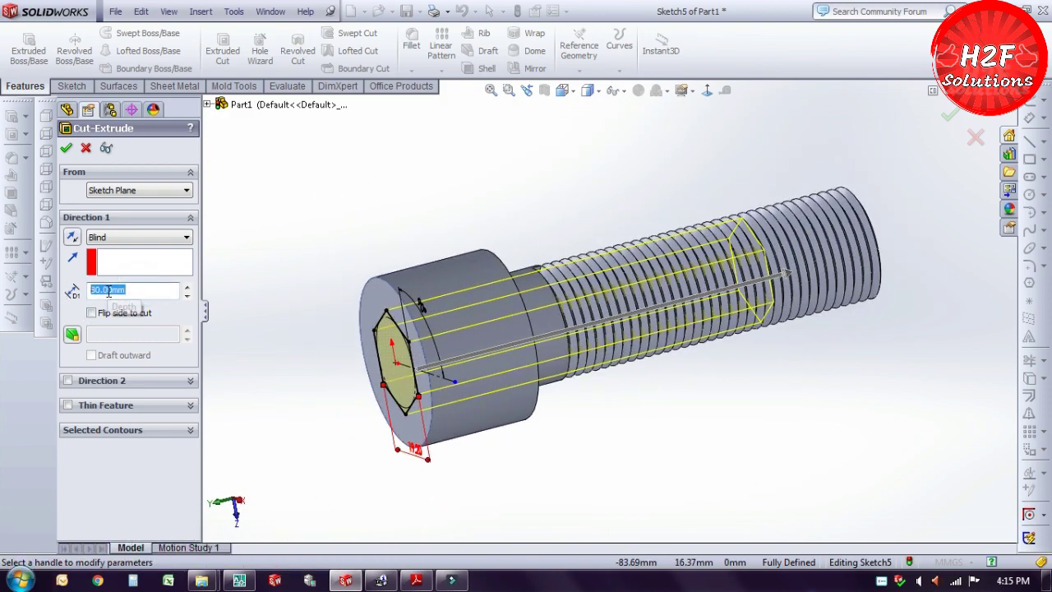
type("12")
key("Return")
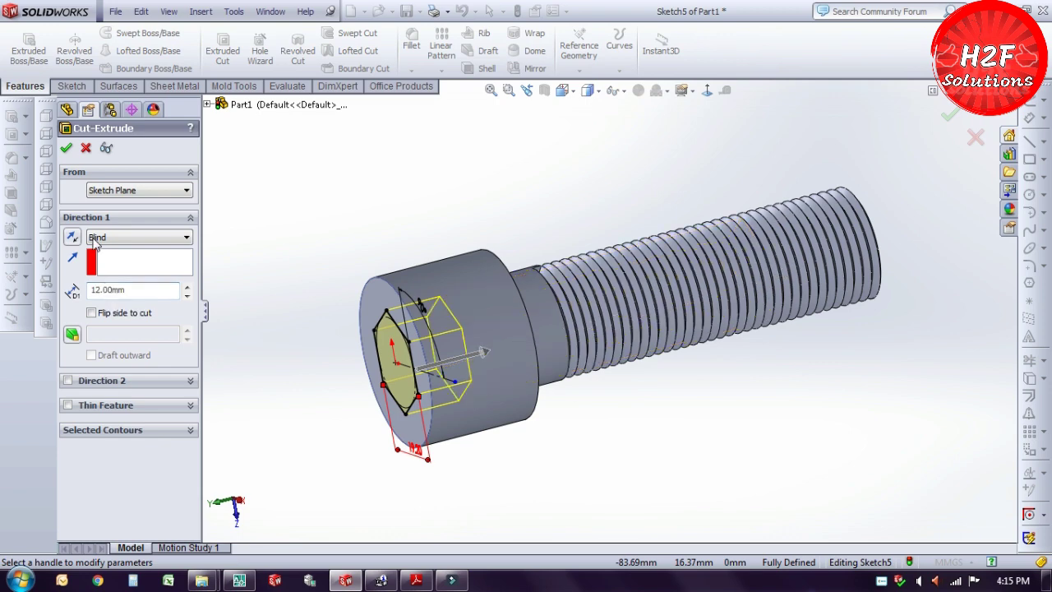
left_click(66, 148)
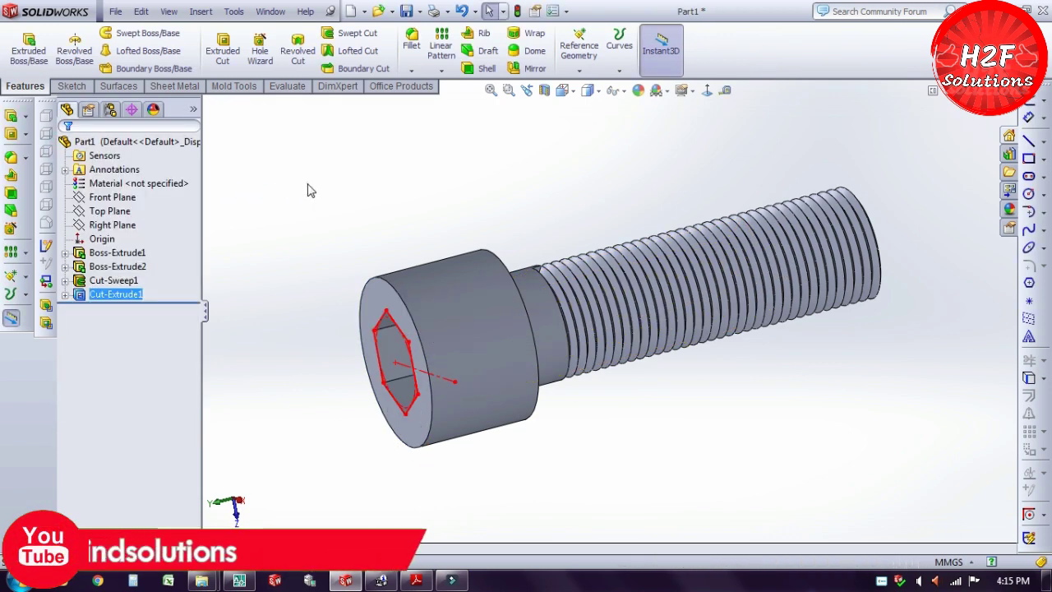
Apply the light copper-orange swatch to the whole screw part after trying grey and green
middle_click_drag(336, 216, 413, 258)
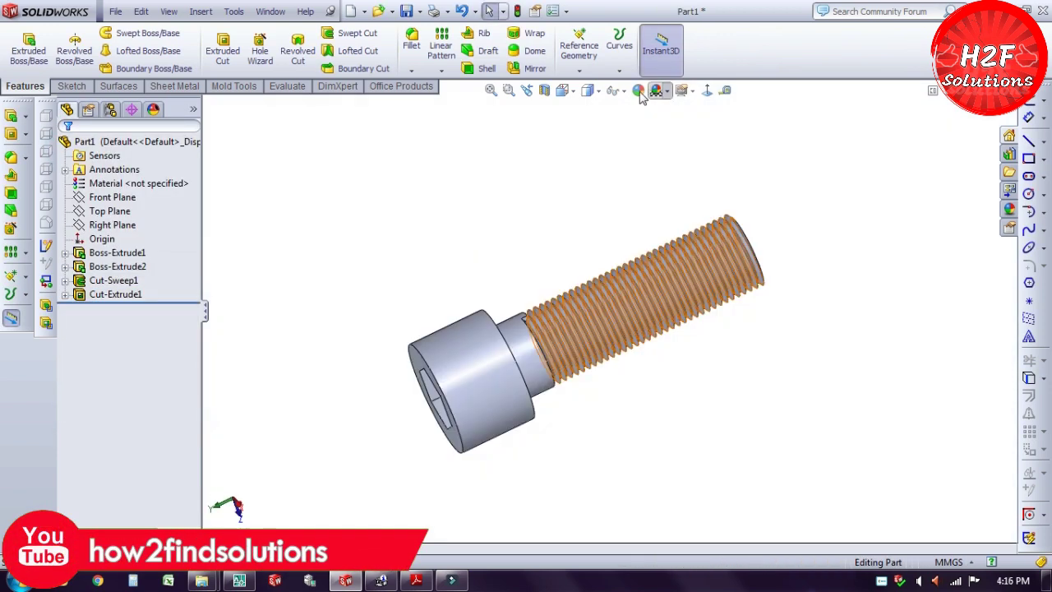
left_click(638, 90)
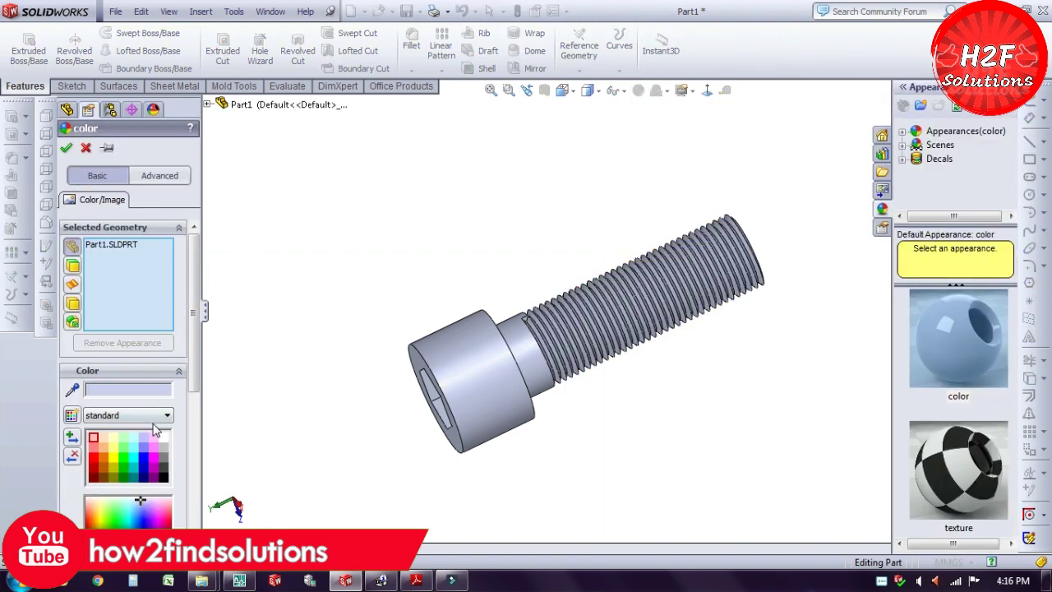
scroll(168, 378, "down", 3)
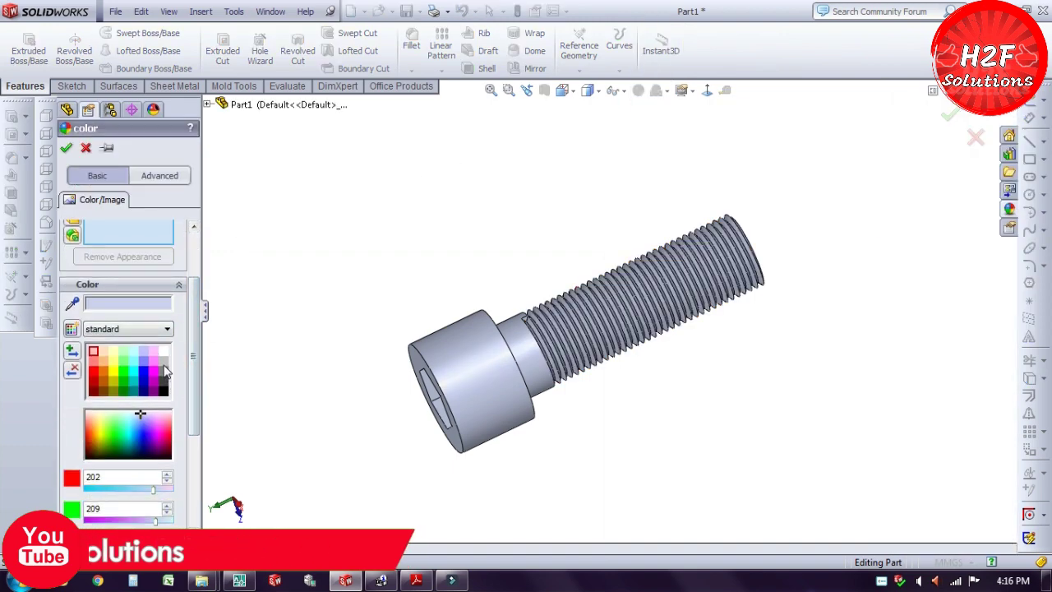
left_click(163, 362)
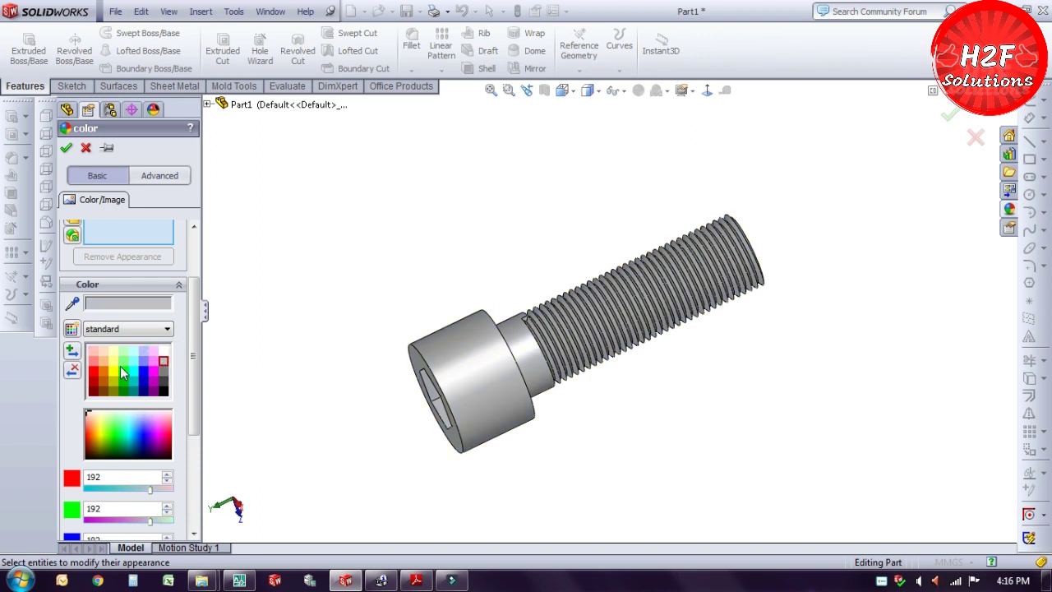
left_click(125, 377)
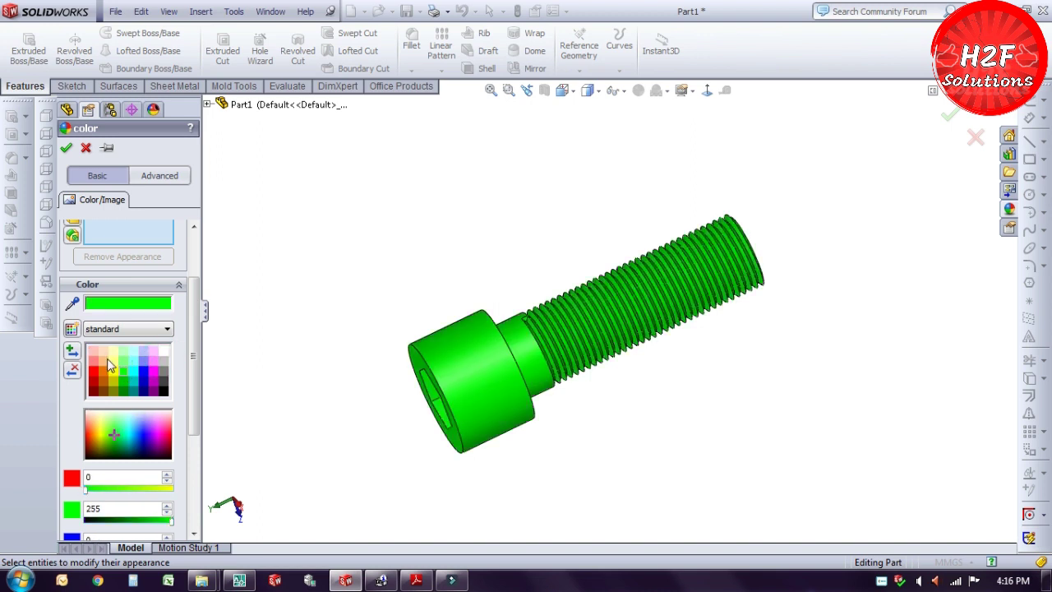
left_click(105, 361)
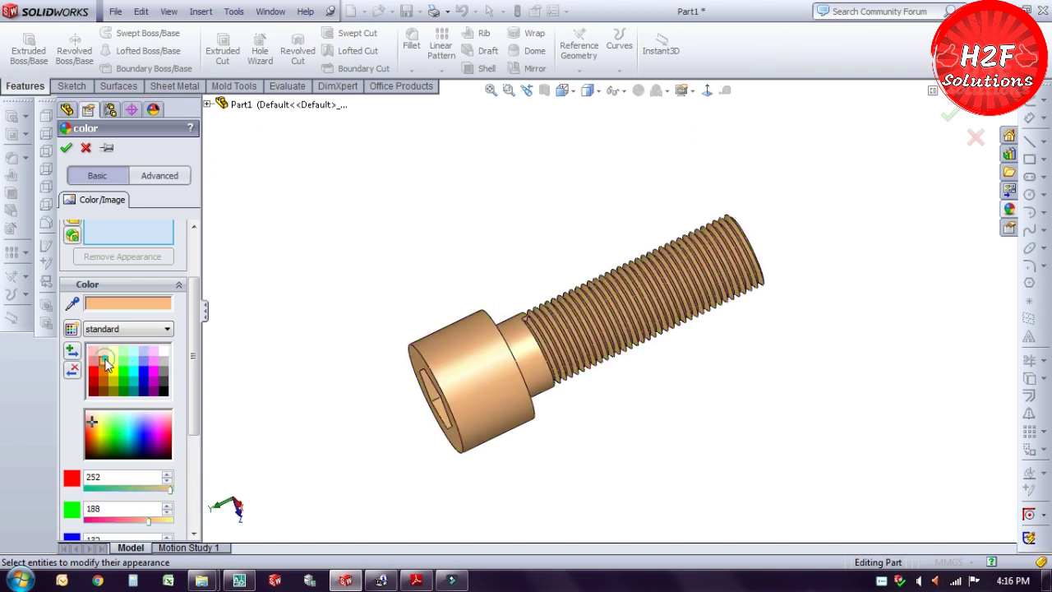
left_click(68, 150)
mouse_move(323, 241)
middle_mouse_down()
mouse_move(354, 127)
mouse_move(457, 383)
mouse_move(498, 393)
mouse_move(533, 381)
mouse_move(547, 392)
middle_mouse_up()
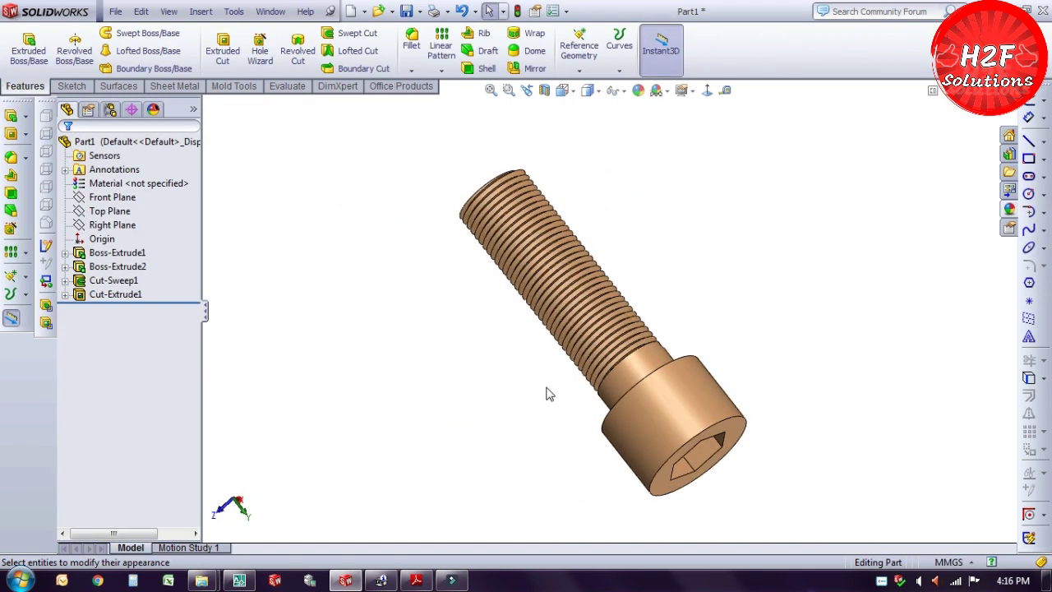
Zoom the view slightly on the copper screw with its hex socket facing forward
scroll(732, 335, "down", 2)
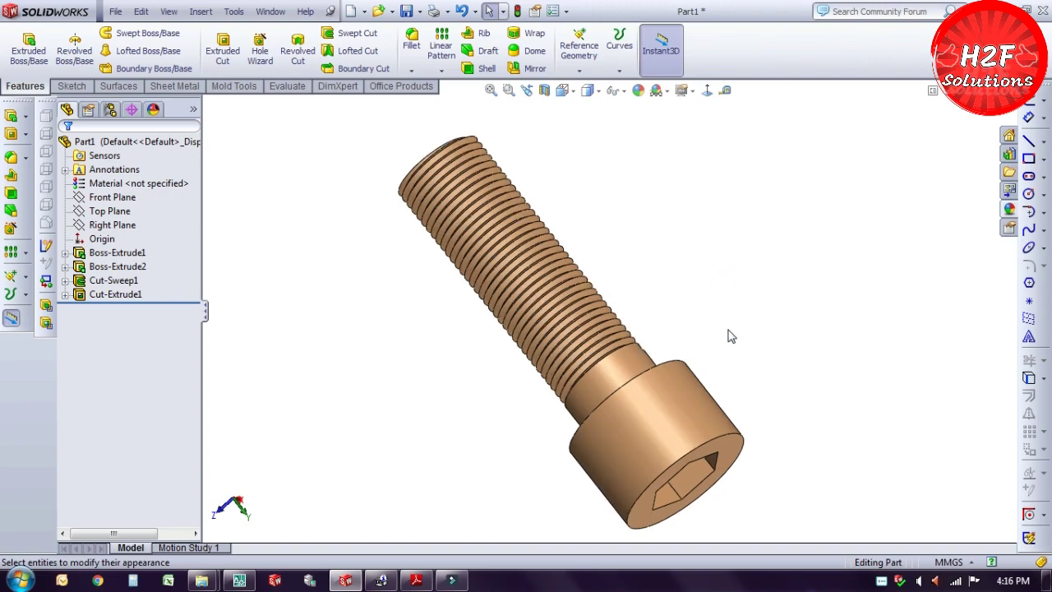